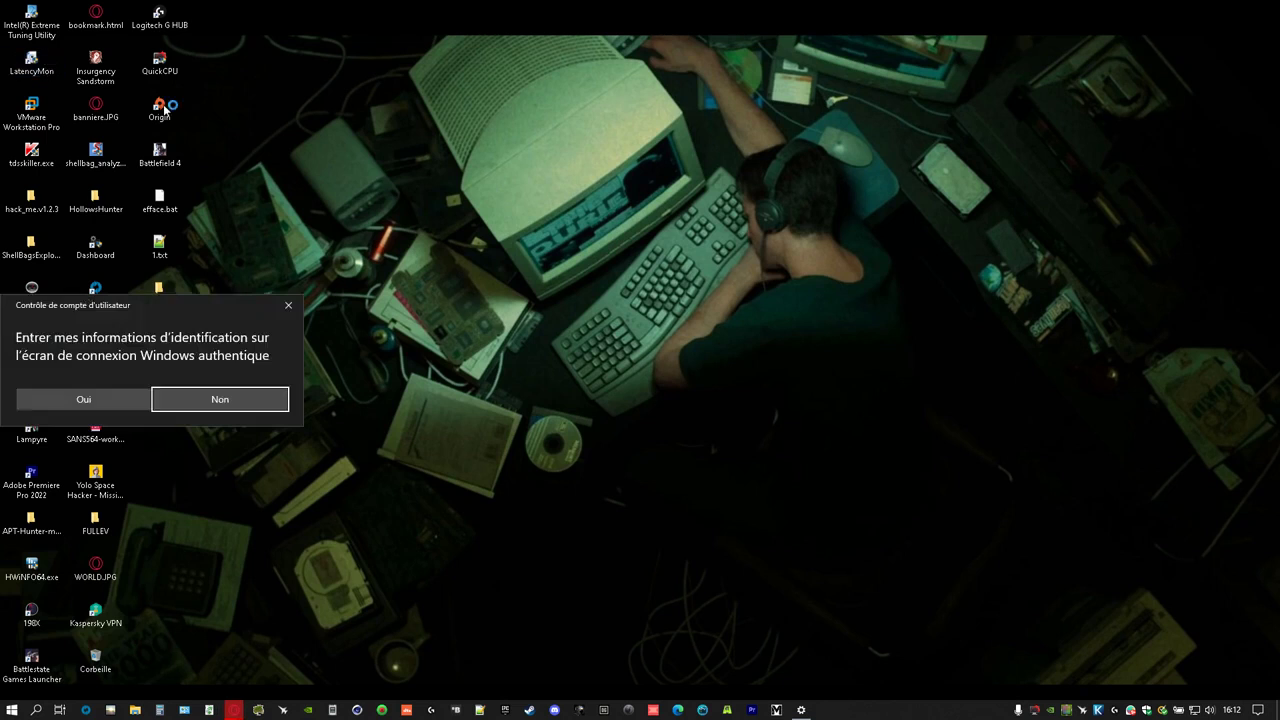
# Step: Launch LatencyMon and authorize it to make changes to the device
pyautogui.click(116, 405)
pyautogui.hotkey('ctrl', 'alt', 'Delete')
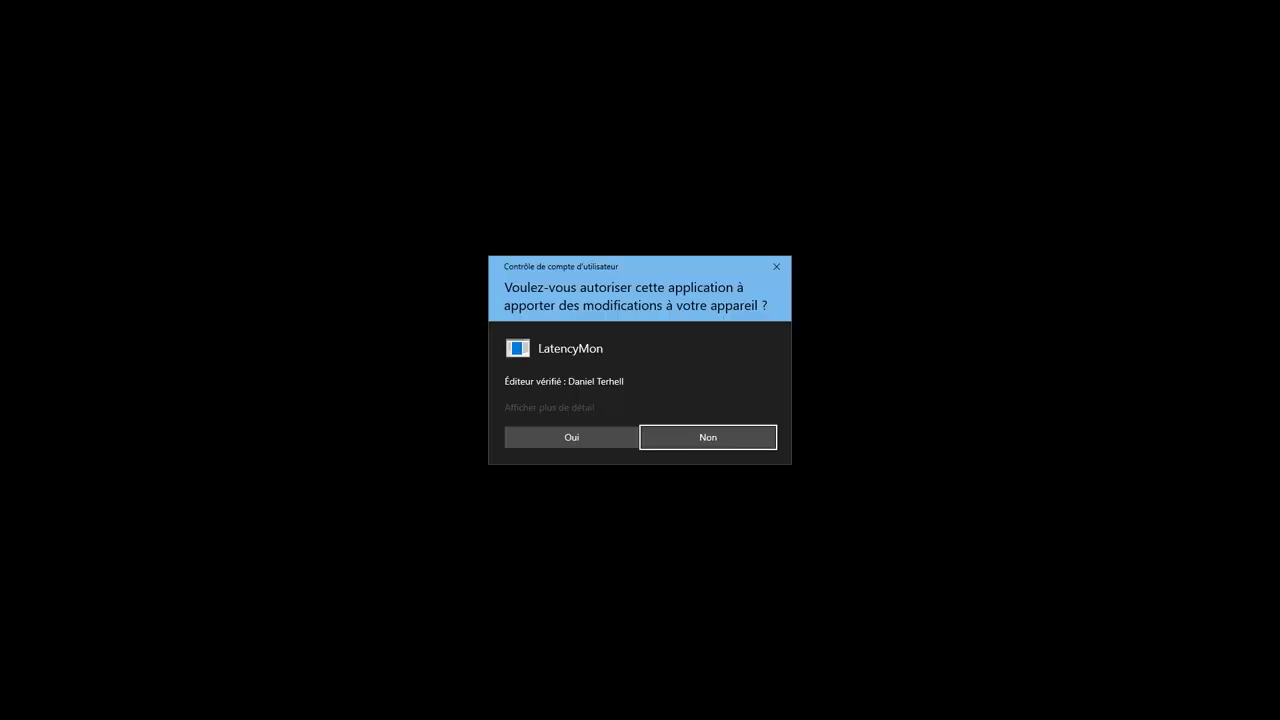
pyautogui.click(574, 432)
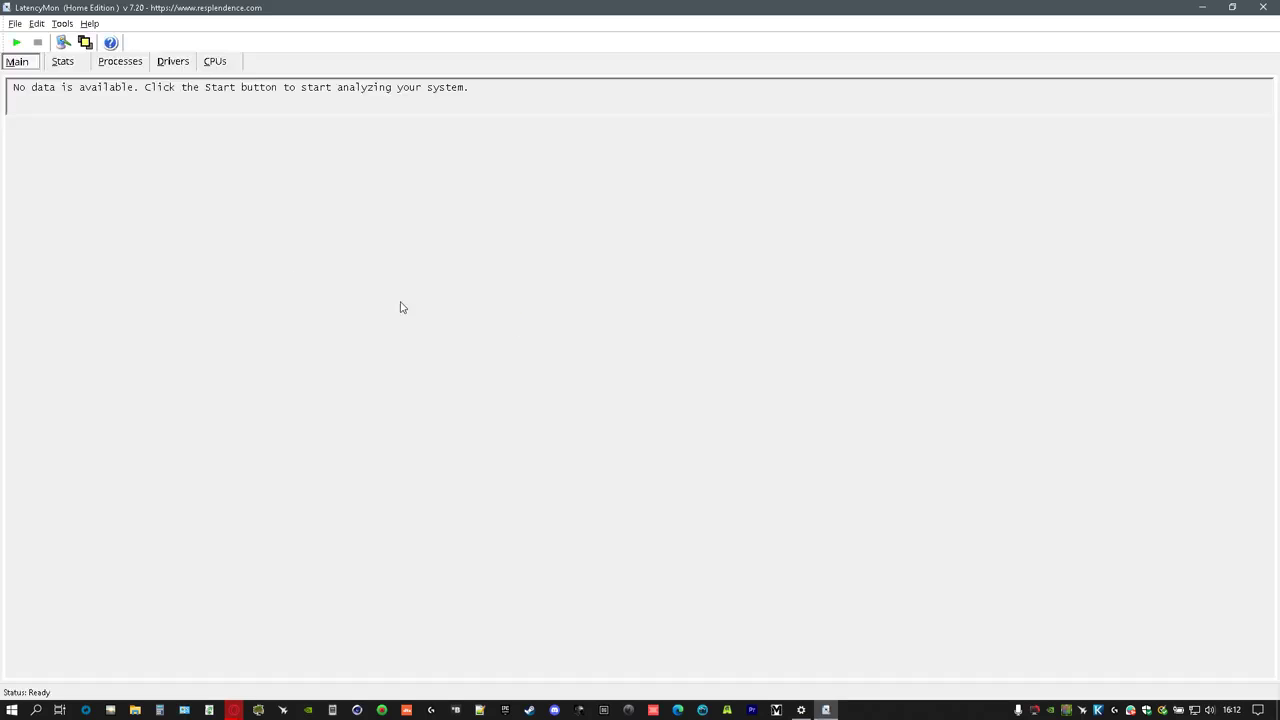
# Step: Run a short system latency analysis in LatencyMon, stop it and close the program
pyautogui.click(16, 42)
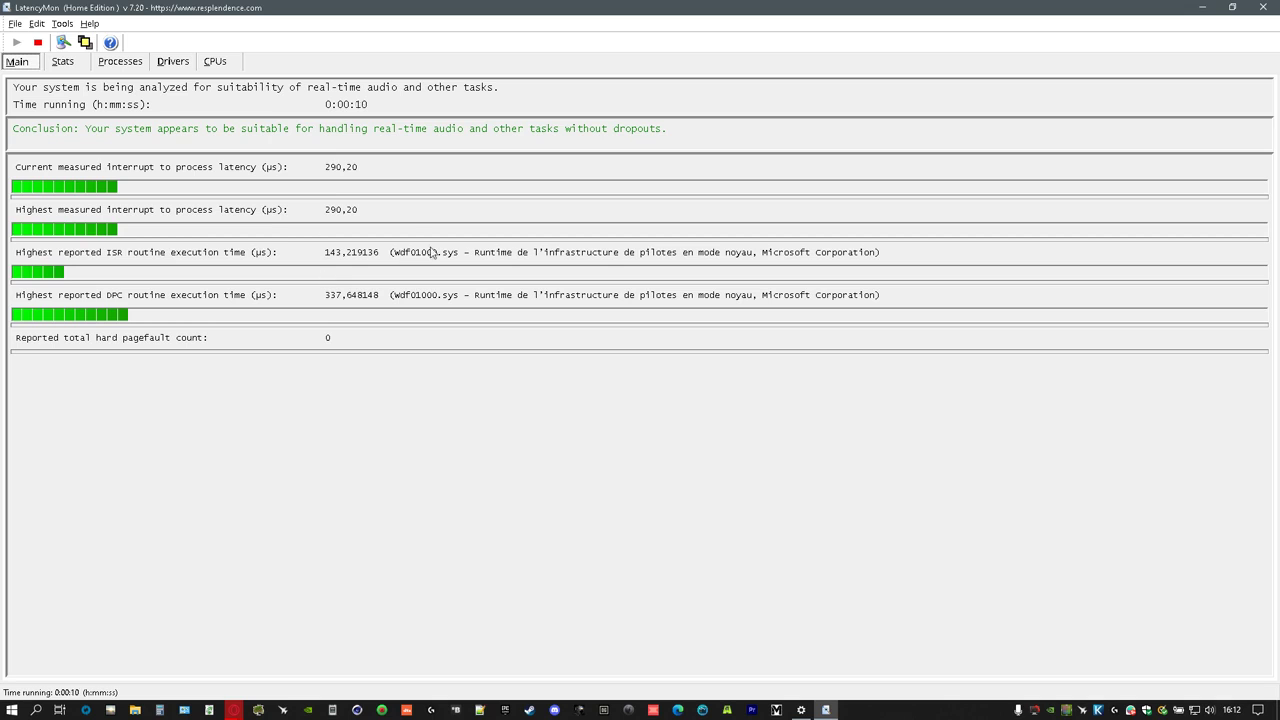
pyautogui.click(37, 42)
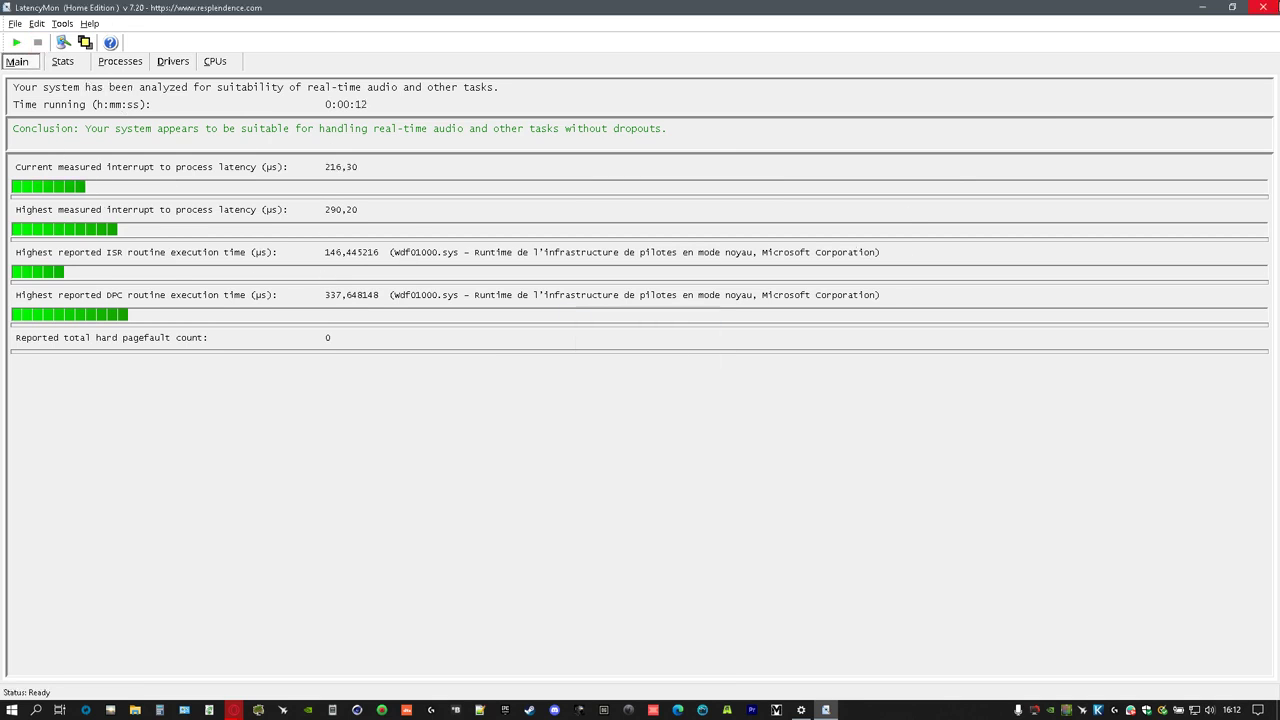
pyautogui.click(1272, 6)
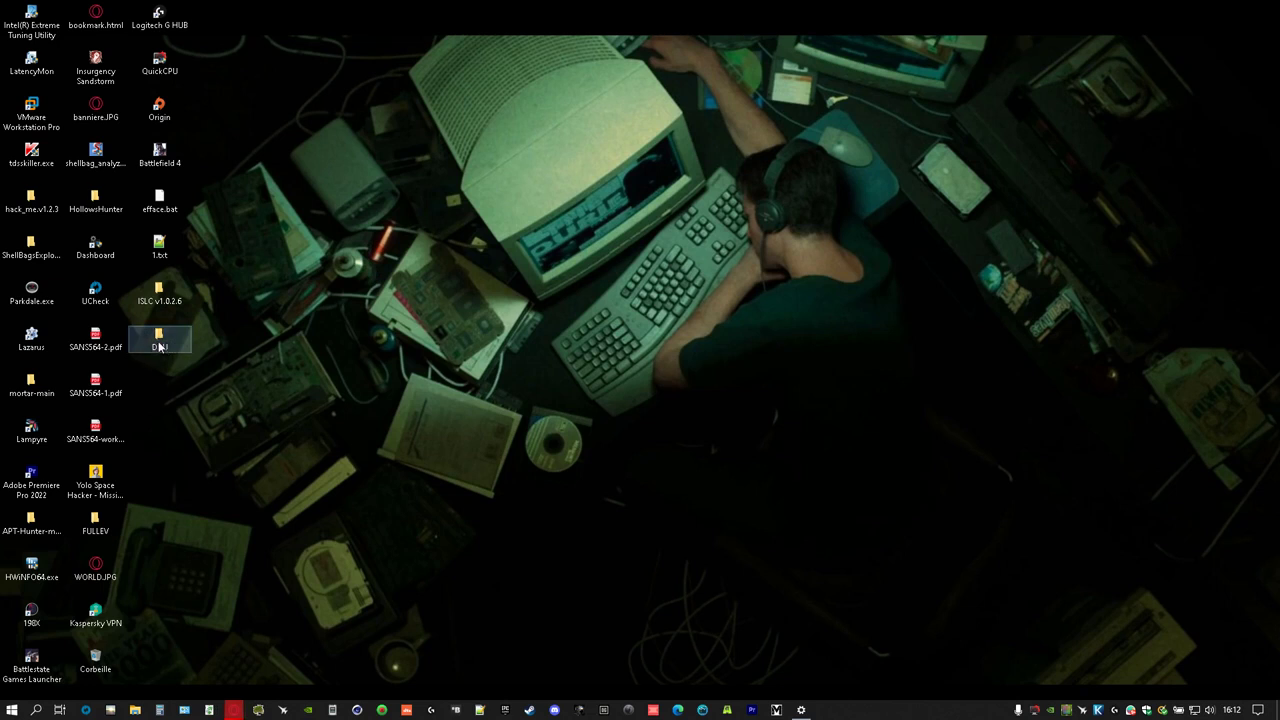
# Step: Launch Display Driver Uninstaller.exe from the DDU v18.0.4.8 folder inside the desktop DDU folder and authorize its elevated access
pyautogui.doubleClick(170, 345)
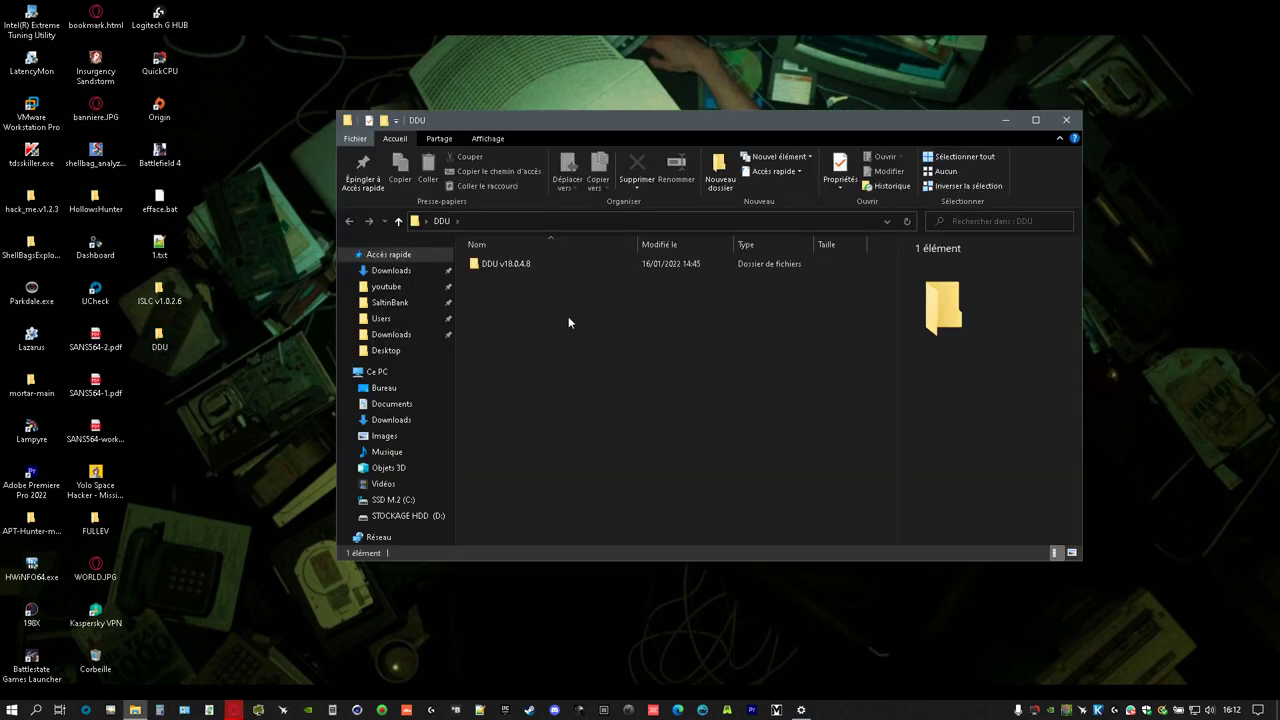
pyautogui.doubleClick(556, 262)
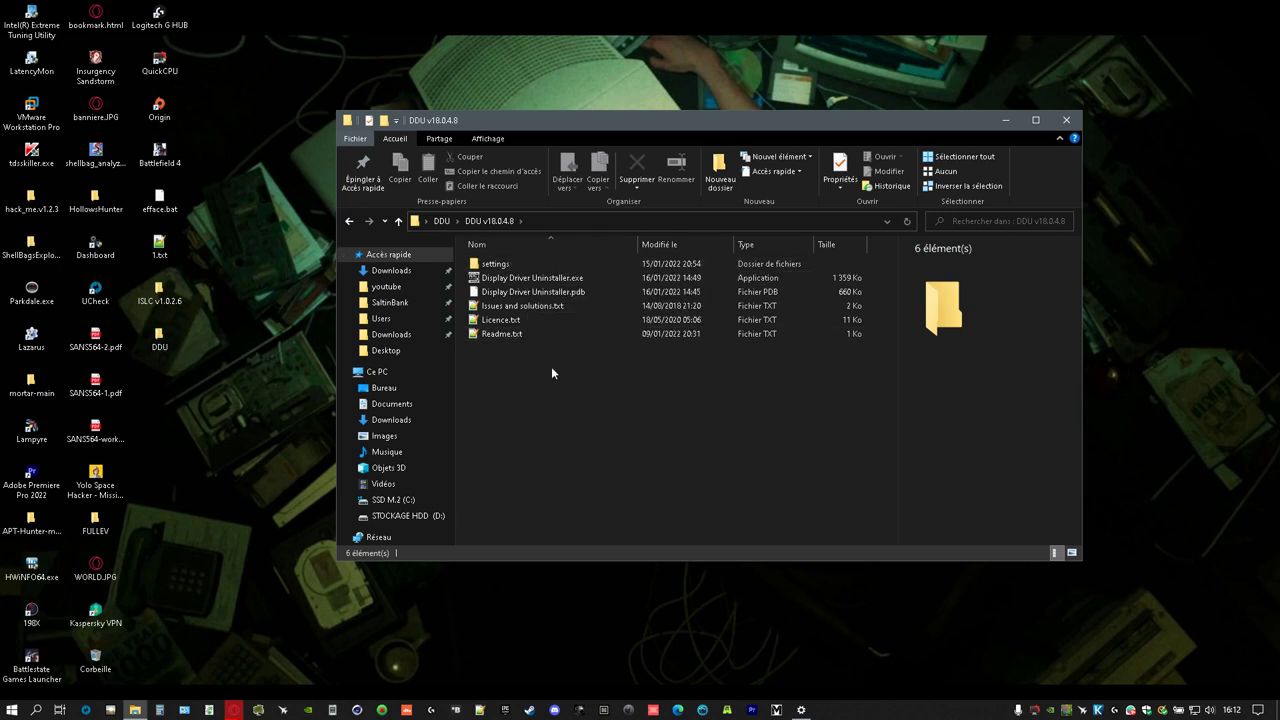
pyautogui.doubleClick(545, 279)
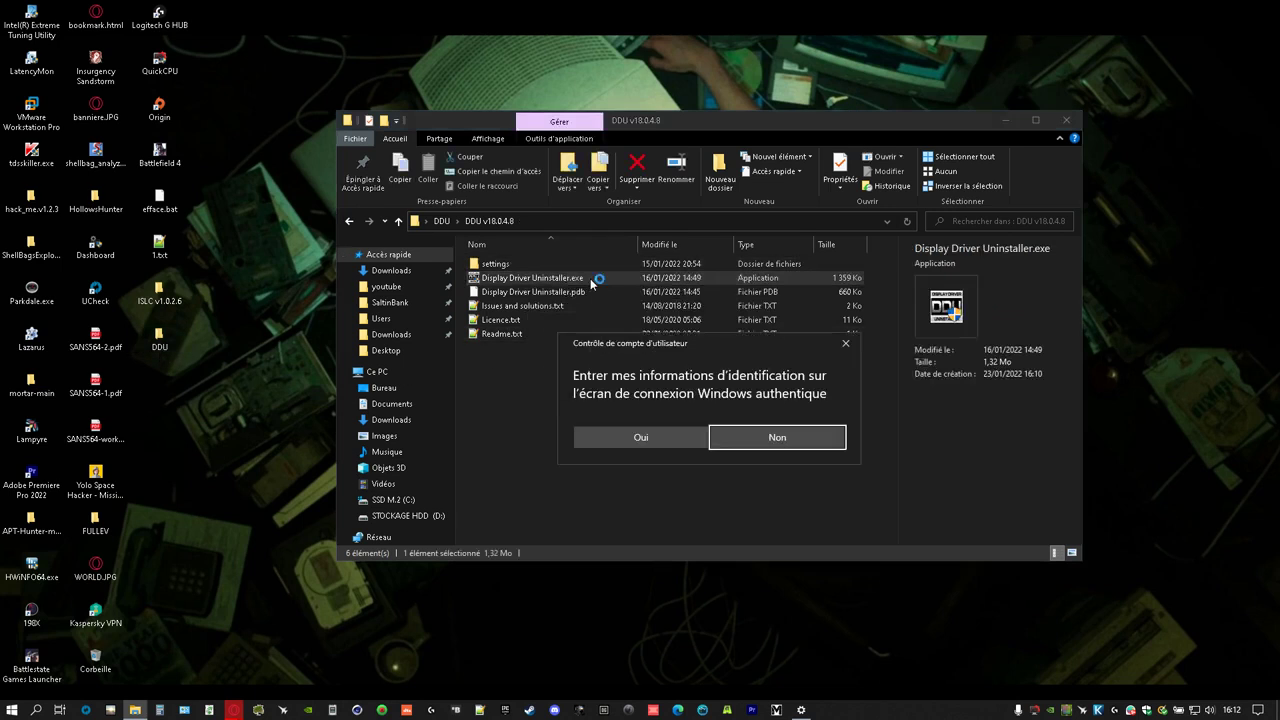
pyautogui.click(642, 437)
pyautogui.hotkey('ctrl', 'alt', 'Delete')
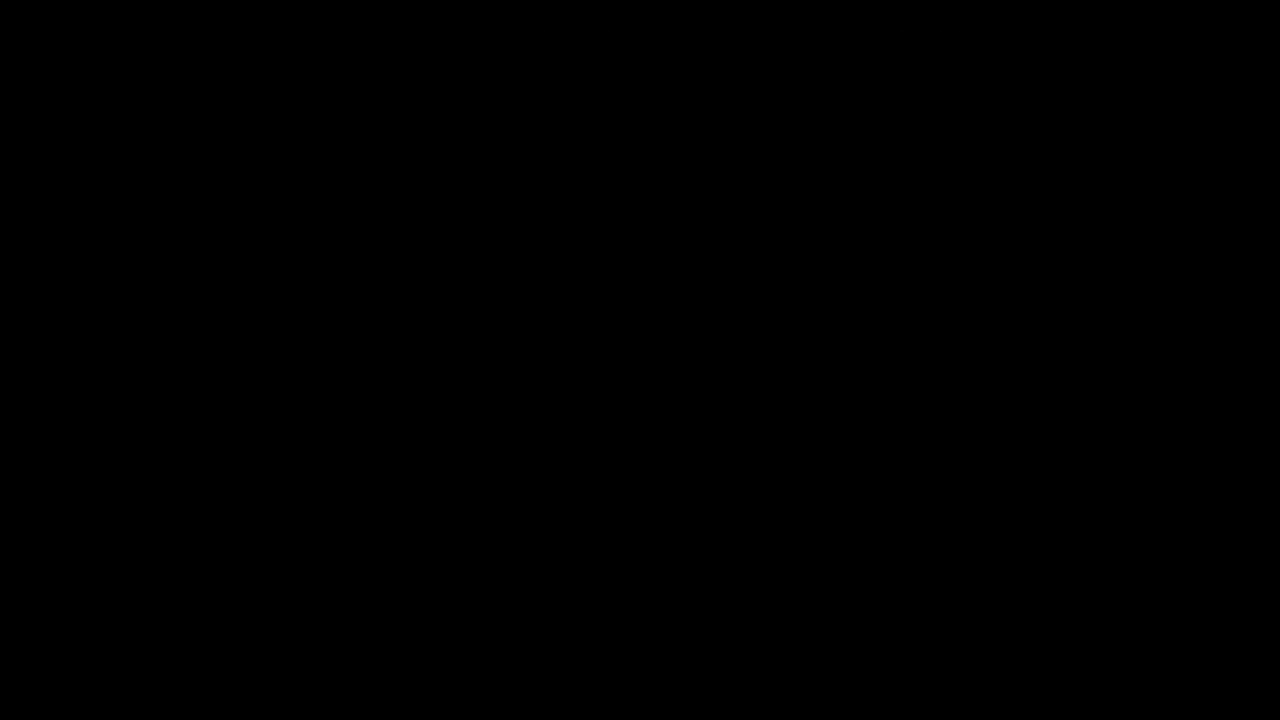
pyautogui.click(602, 439)
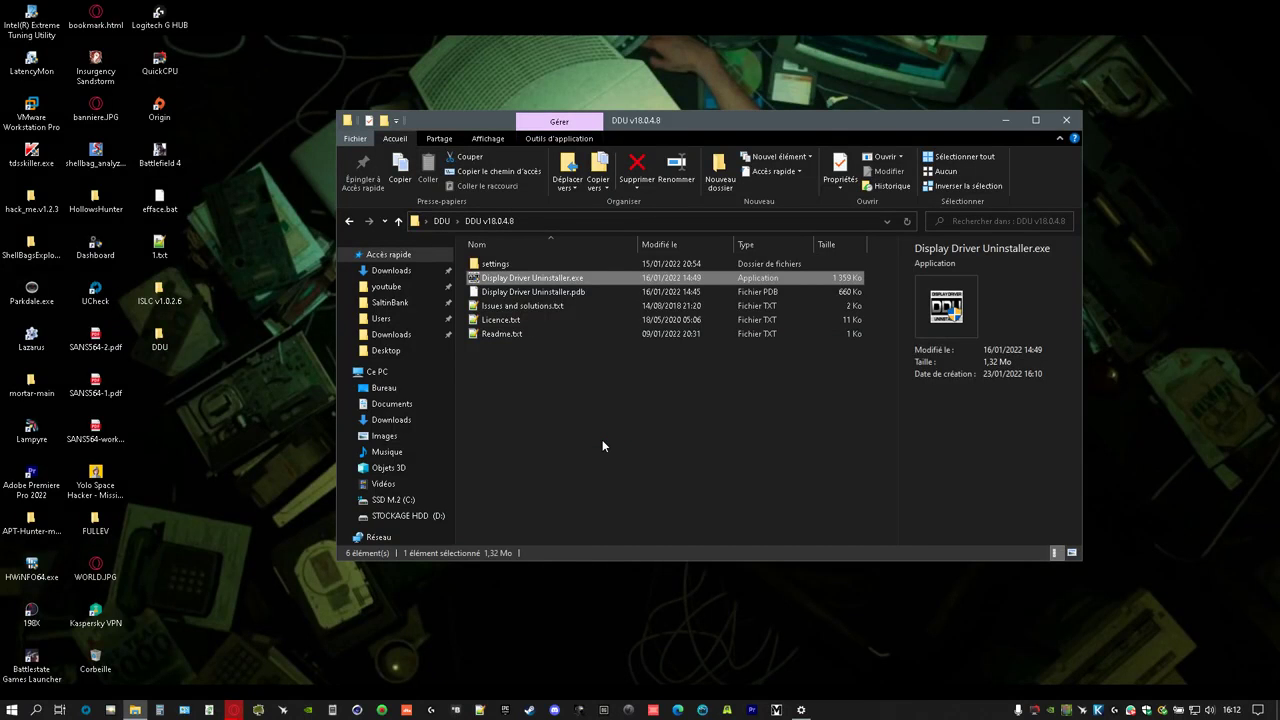
pyautogui.click(1070, 713)
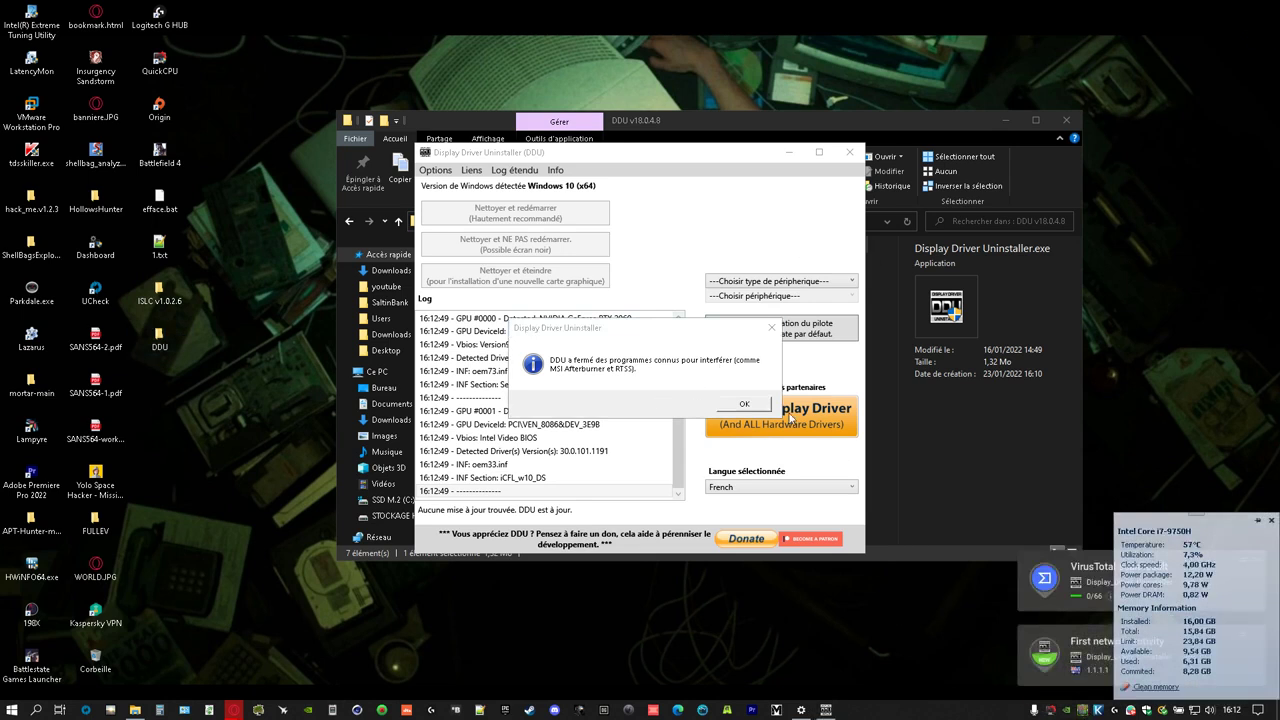
# Step: Acknowledge the closed-programs notice and the first-launch notice in Display Driver Uninstaller
pyautogui.click(745, 389)
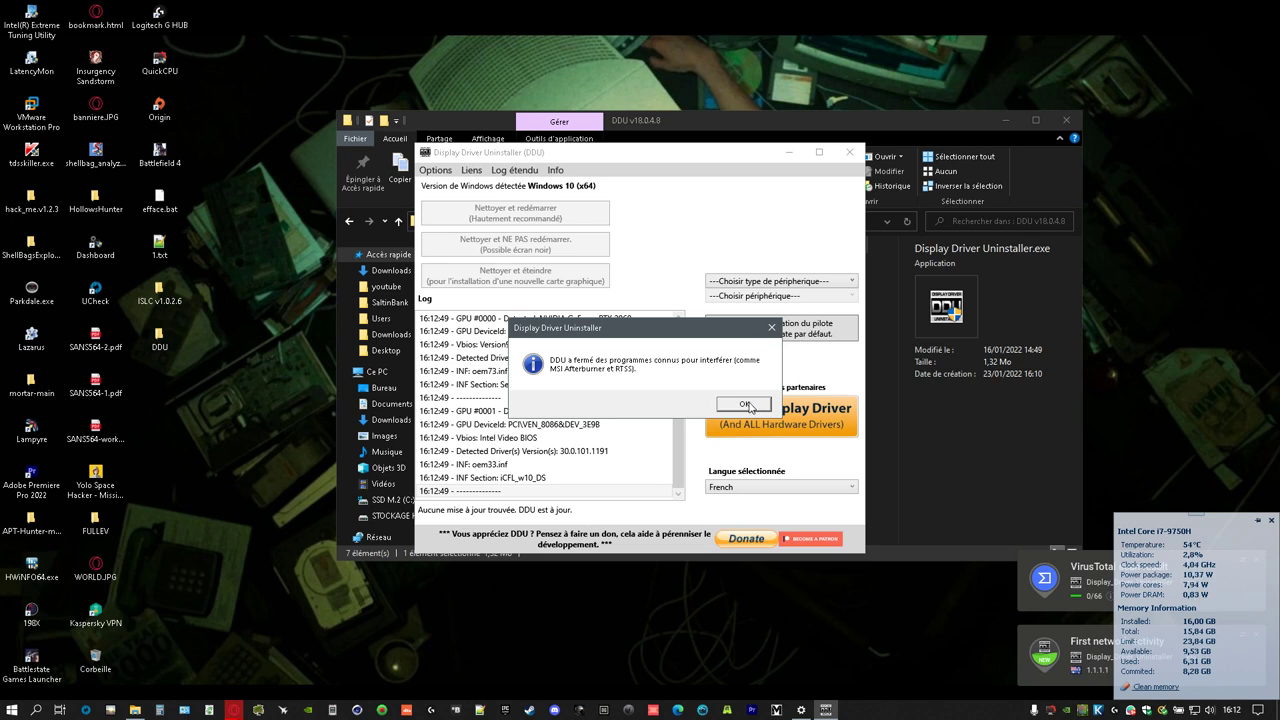
pyautogui.click(746, 404)
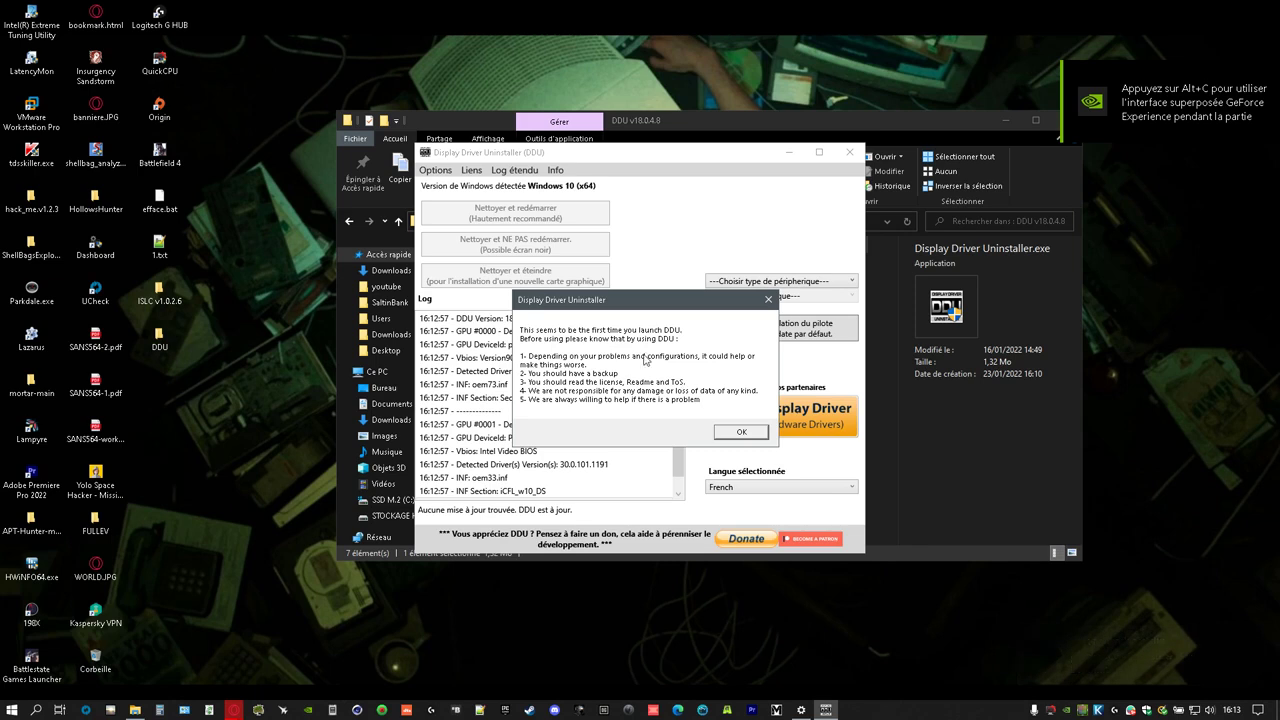
pyautogui.click(740, 431)
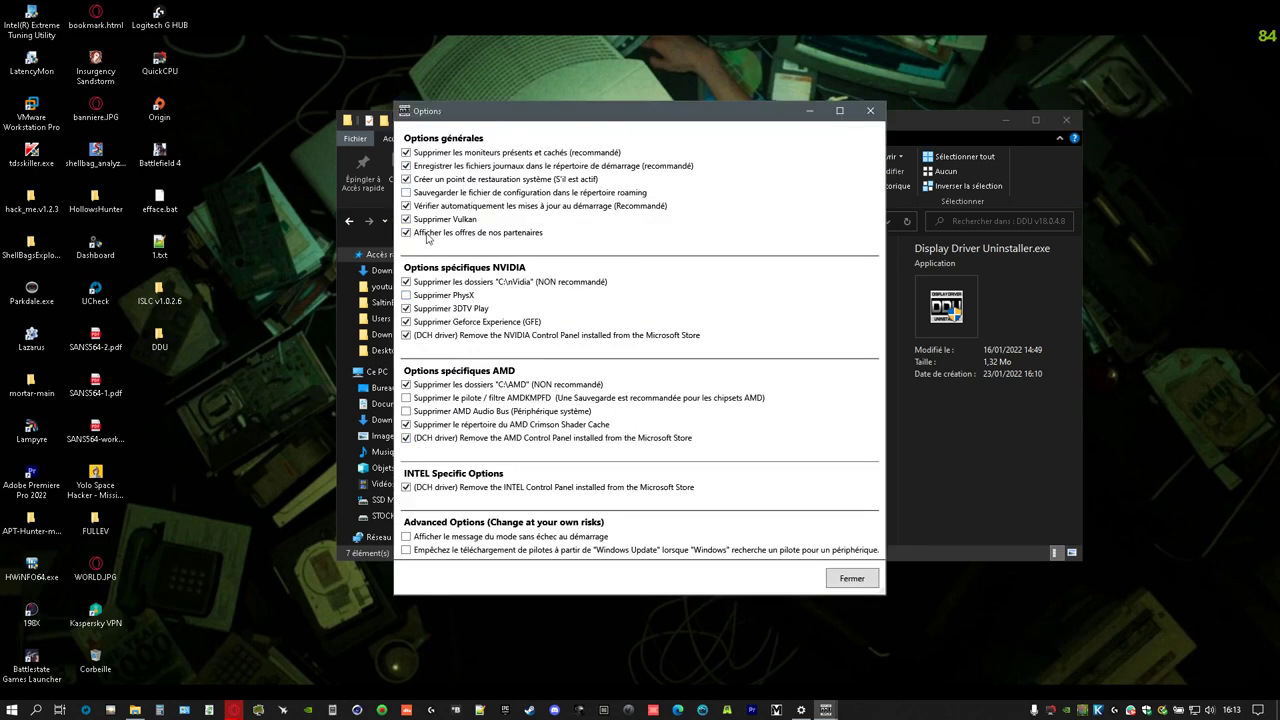
# Step: Go through the PhysX, Intel Control Panel and restore point cleanup options, close them and acknowledge the safe mode recommendation
pyautogui.click(452, 297)
pyautogui.click(525, 489)
pyautogui.click(470, 178)
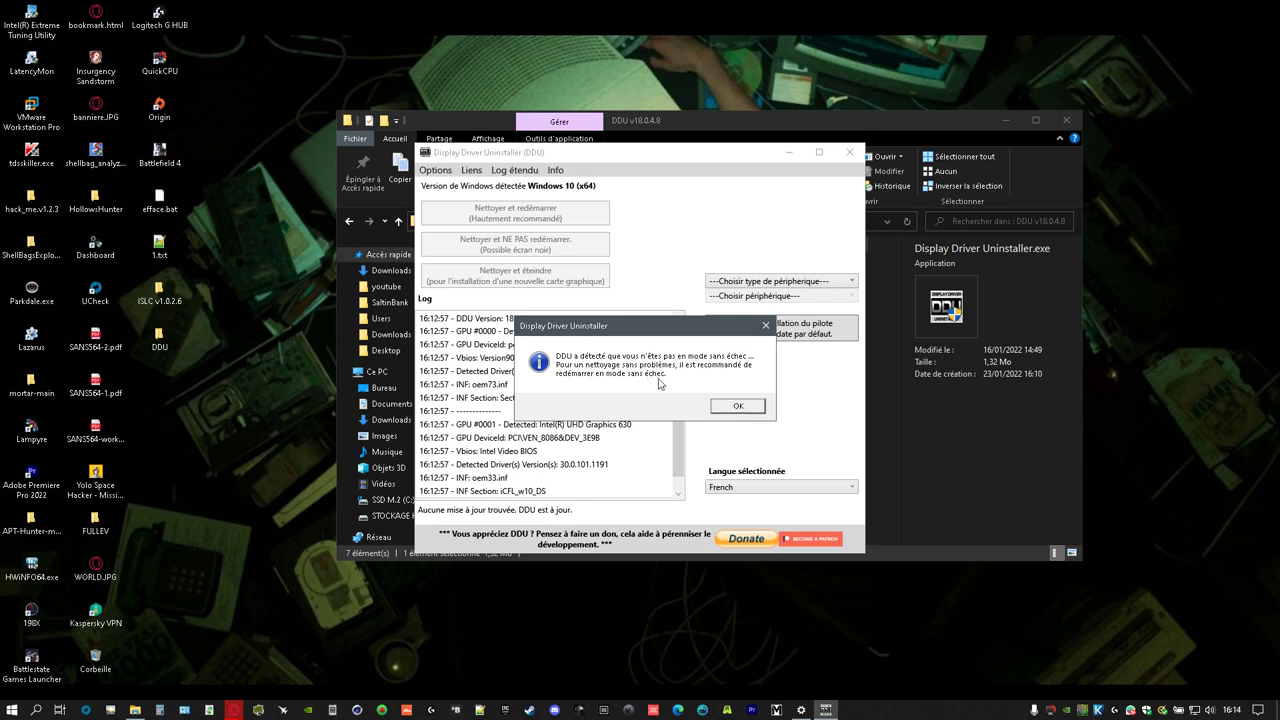
pyautogui.click(740, 412)
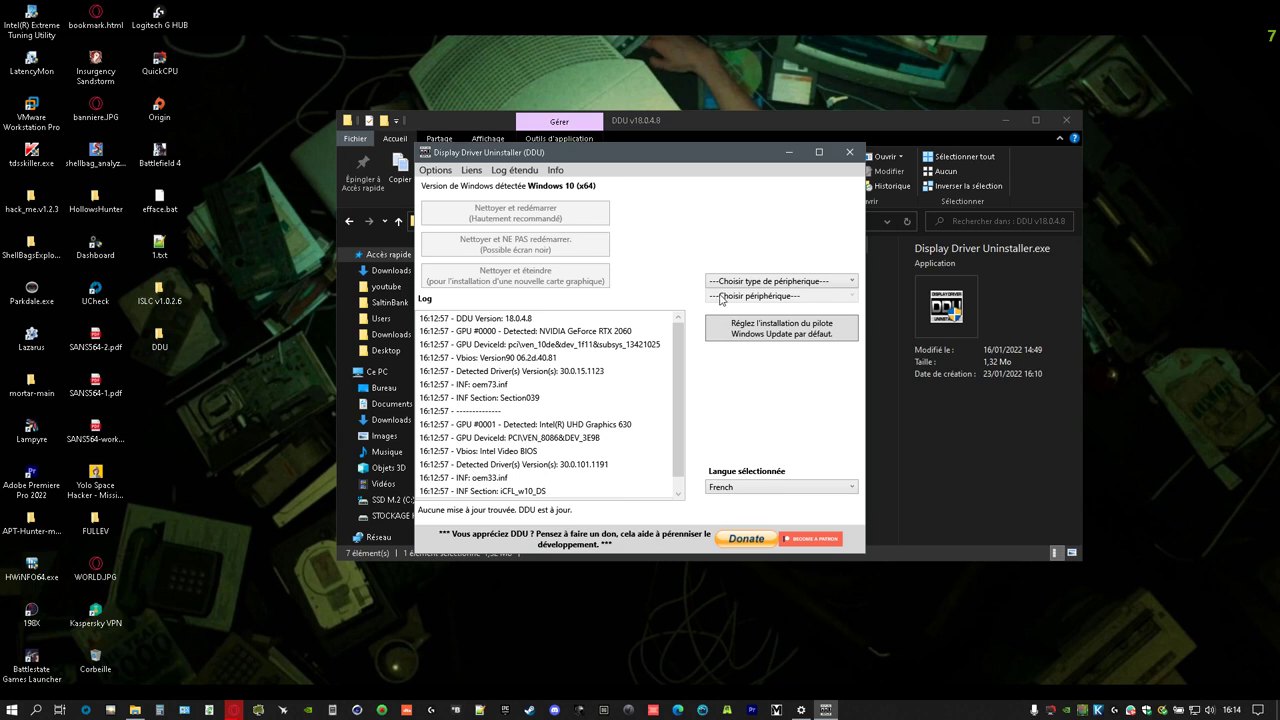
# Step: Set the device type for driver cleaning to GPU
pyautogui.click(756, 284)
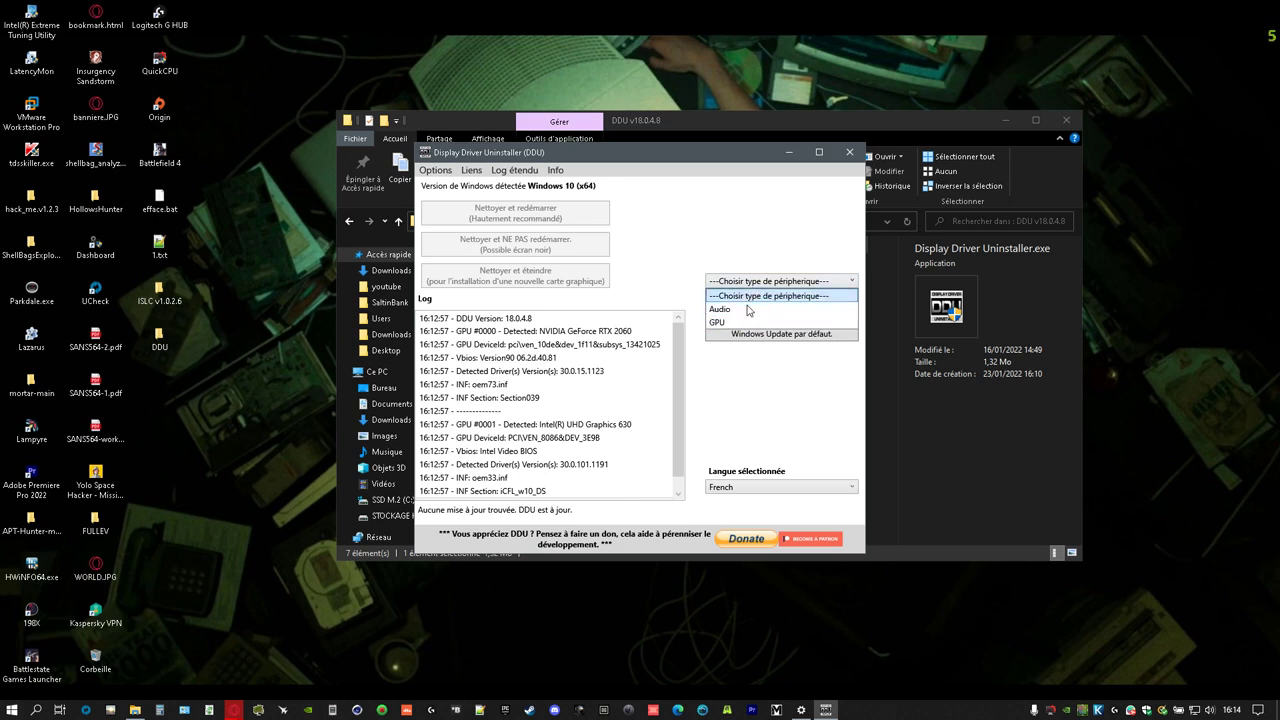
pyautogui.click(749, 323)
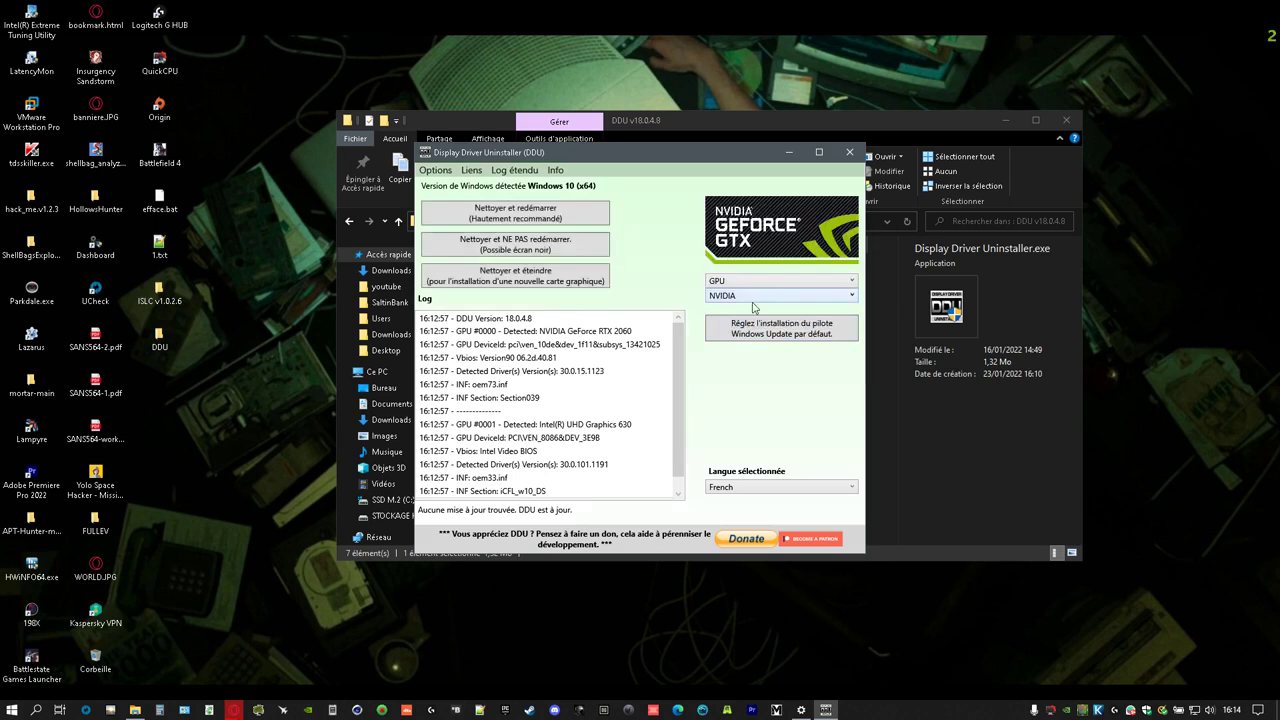
# Step: Switch the GPU vendor to INTEL, to AMD and back to NVIDIA
pyautogui.click(760, 296)
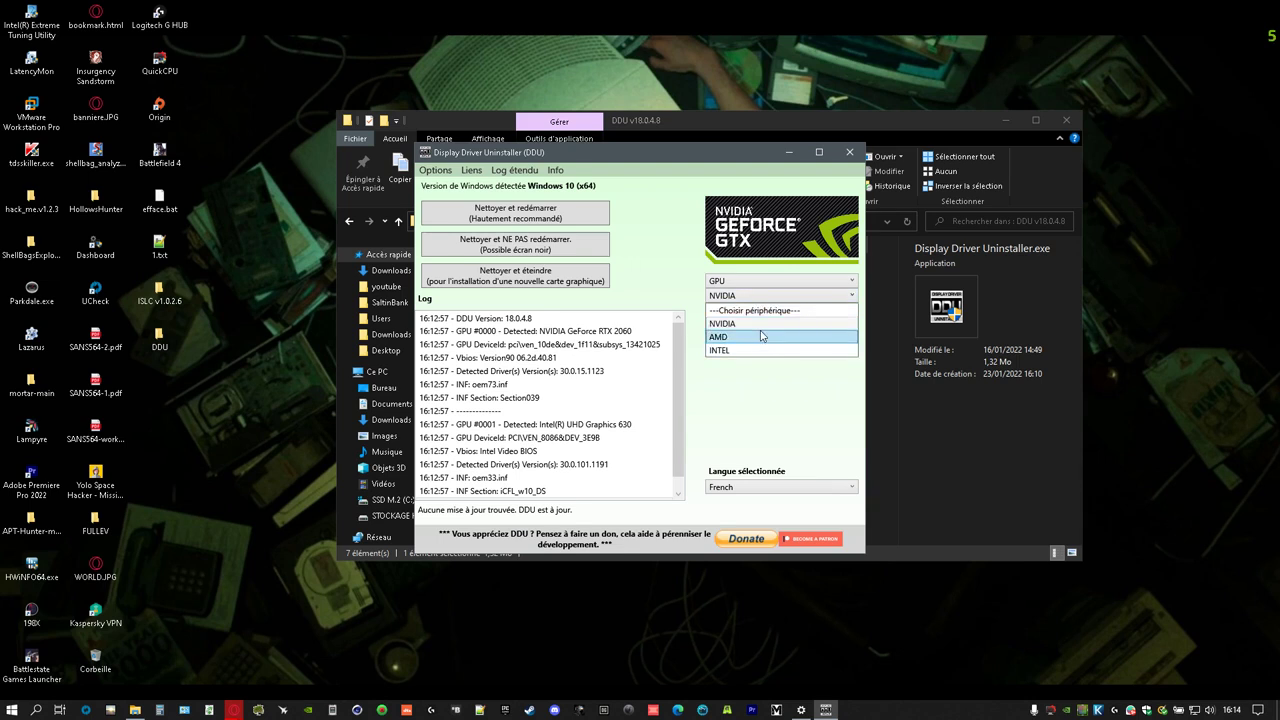
pyautogui.click(750, 351)
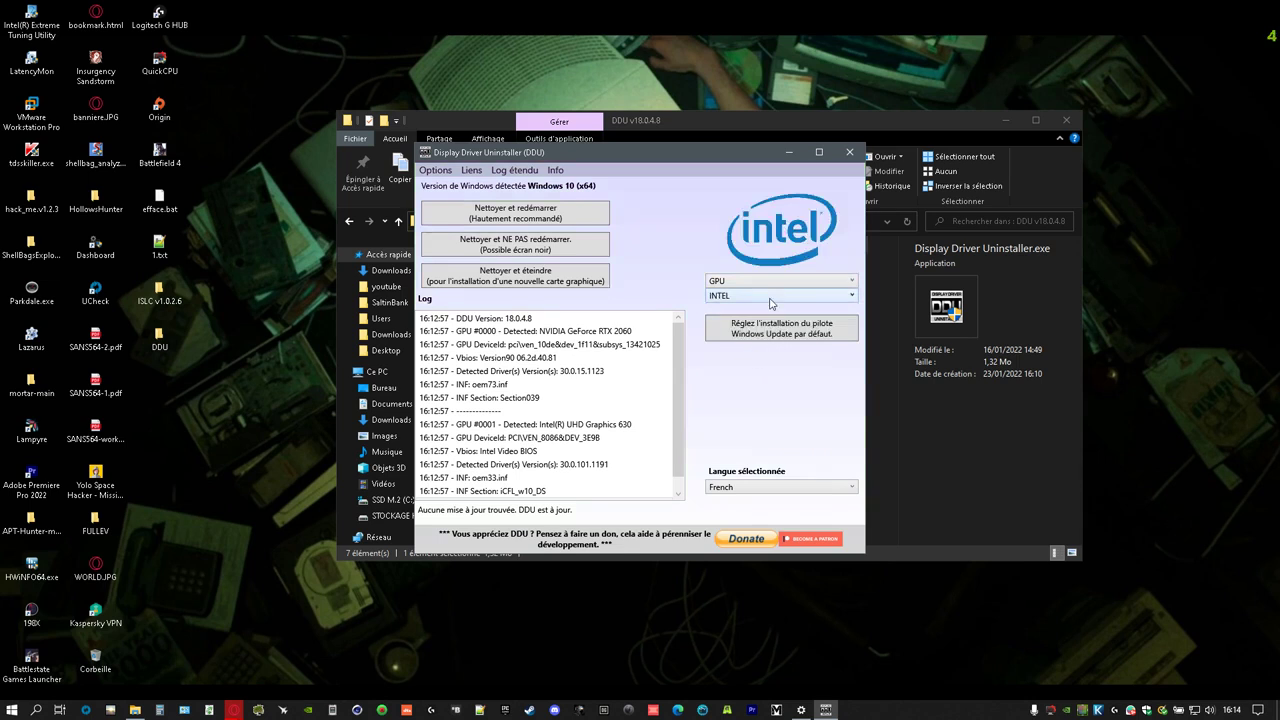
pyautogui.click(771, 296)
pyautogui.click(778, 336)
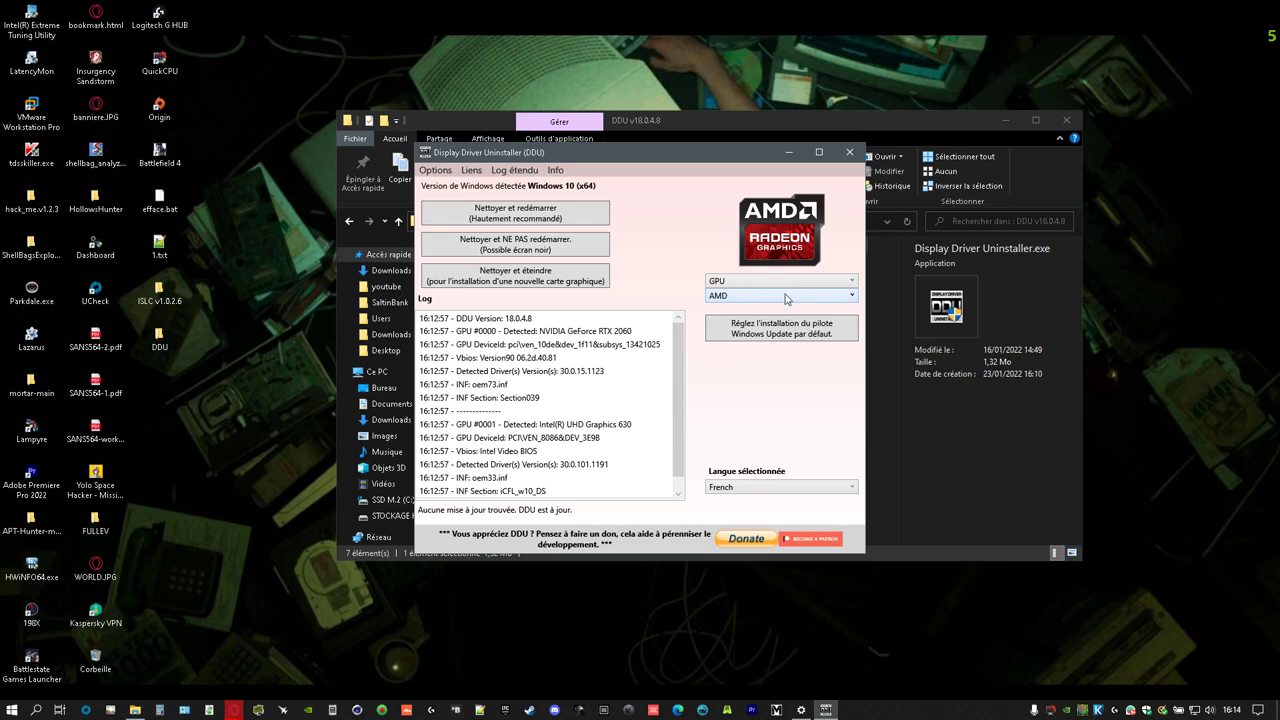
pyautogui.click(786, 296)
pyautogui.click(716, 325)
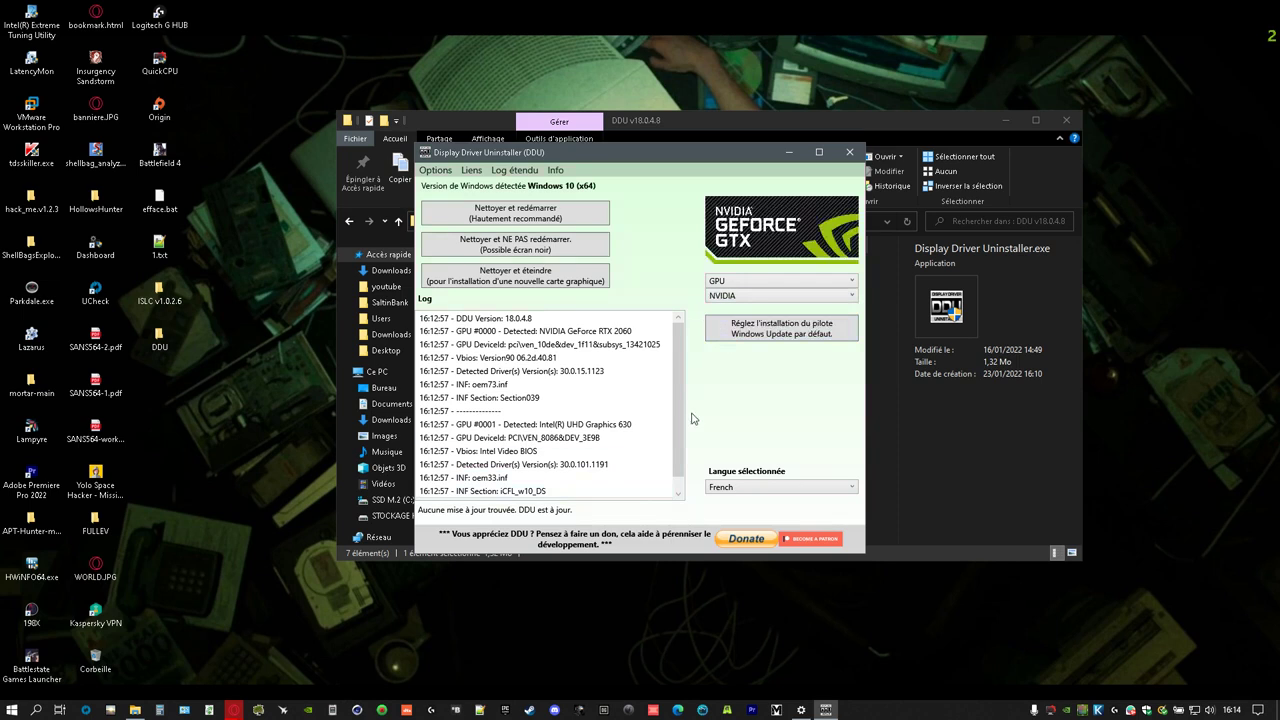
# Step: Switch to the Opera browser and search the web for "nvdidia" in a new tab
pyautogui.scroll(-1, 693, 420)
pyautogui.scroll(1, 657, 438)
pyautogui.click(233, 710)
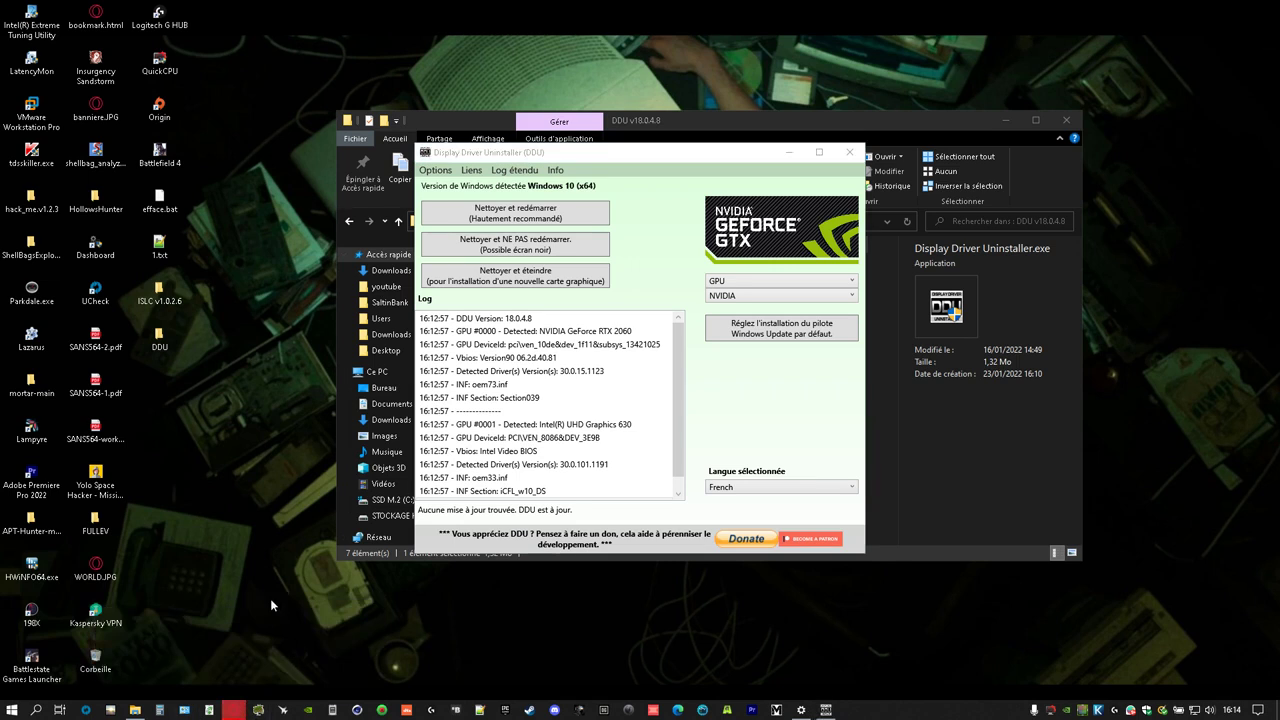
pyautogui.hotkey('alt', 'Tab')
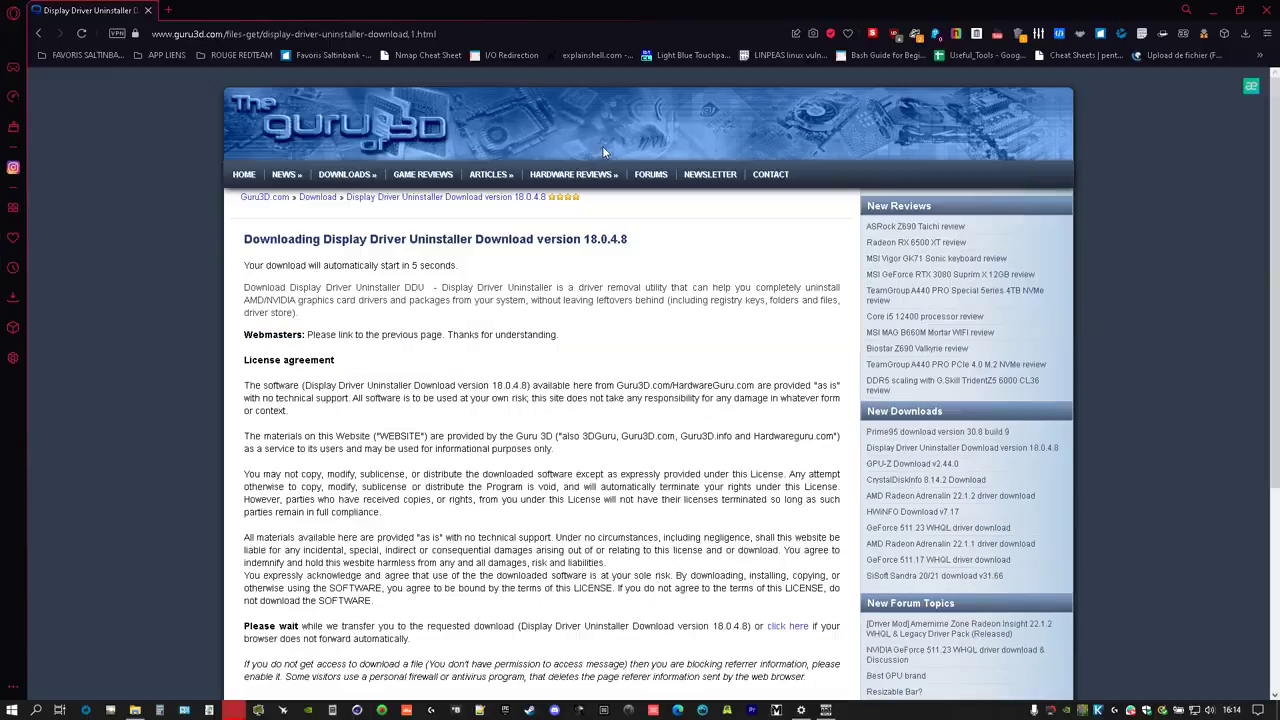
pyautogui.click(170, 10)
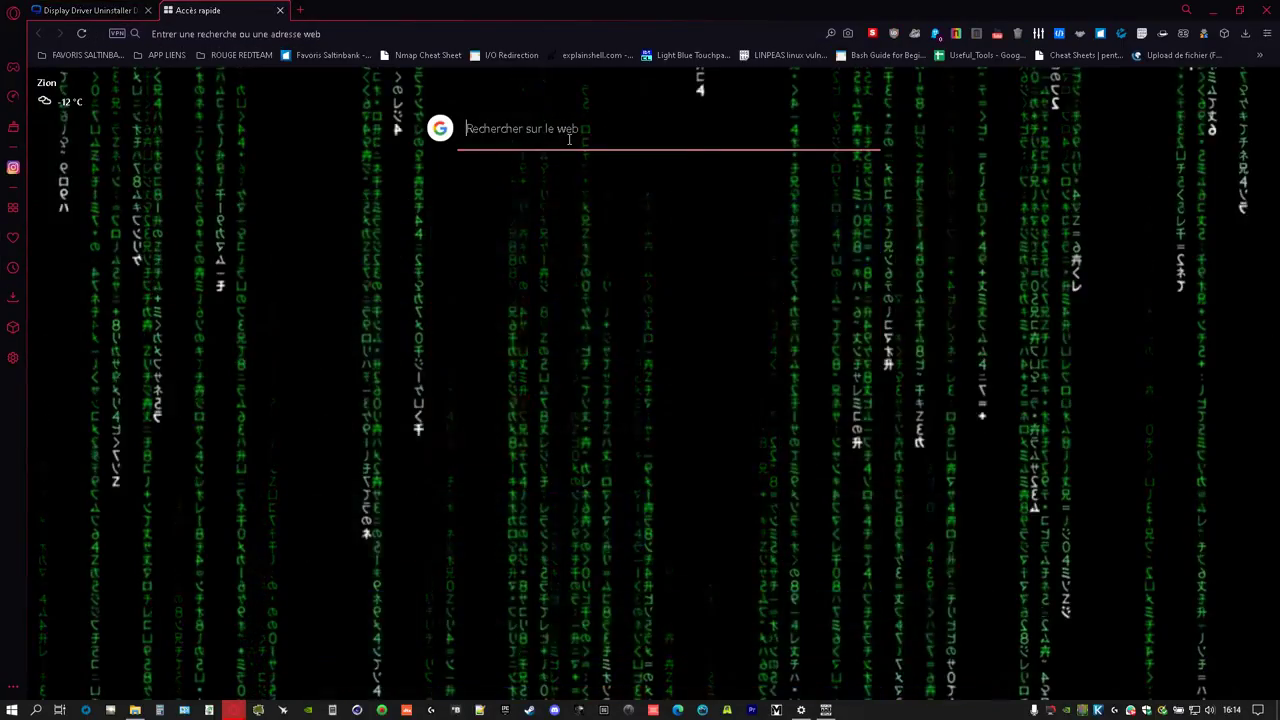
pyautogui.write('nvdidia')
pyautogui.press('Return')
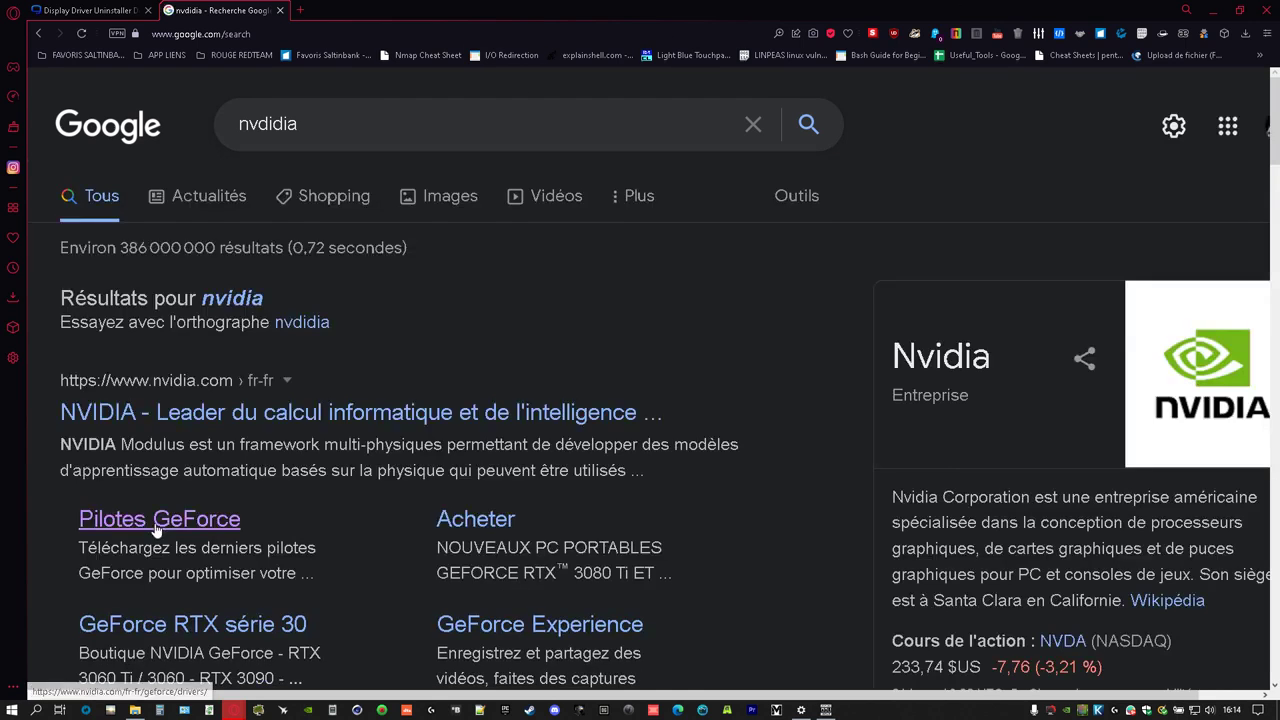
# Step: Open NVIDIA's Pilotes GeForce page from the results and save GeForce_Experience_v3.21.0.36.exe to the Downloads folder
pyautogui.click(166, 518)
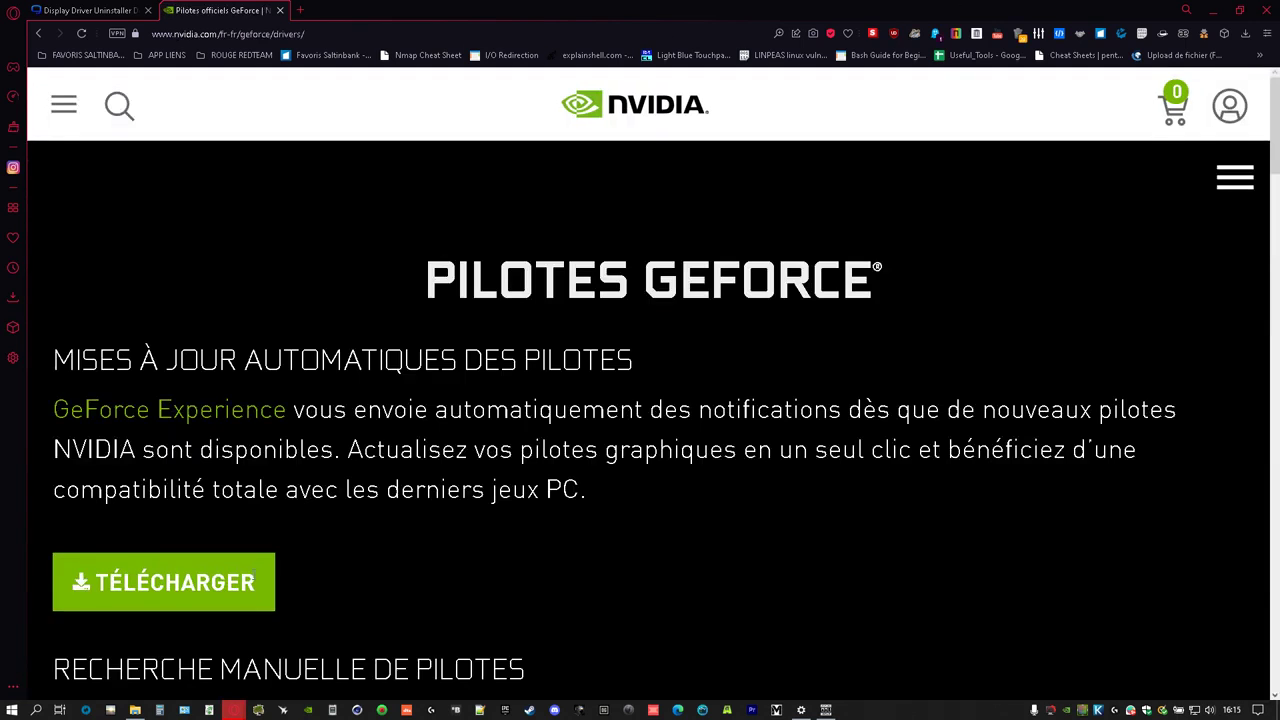
pyautogui.click(245, 575)
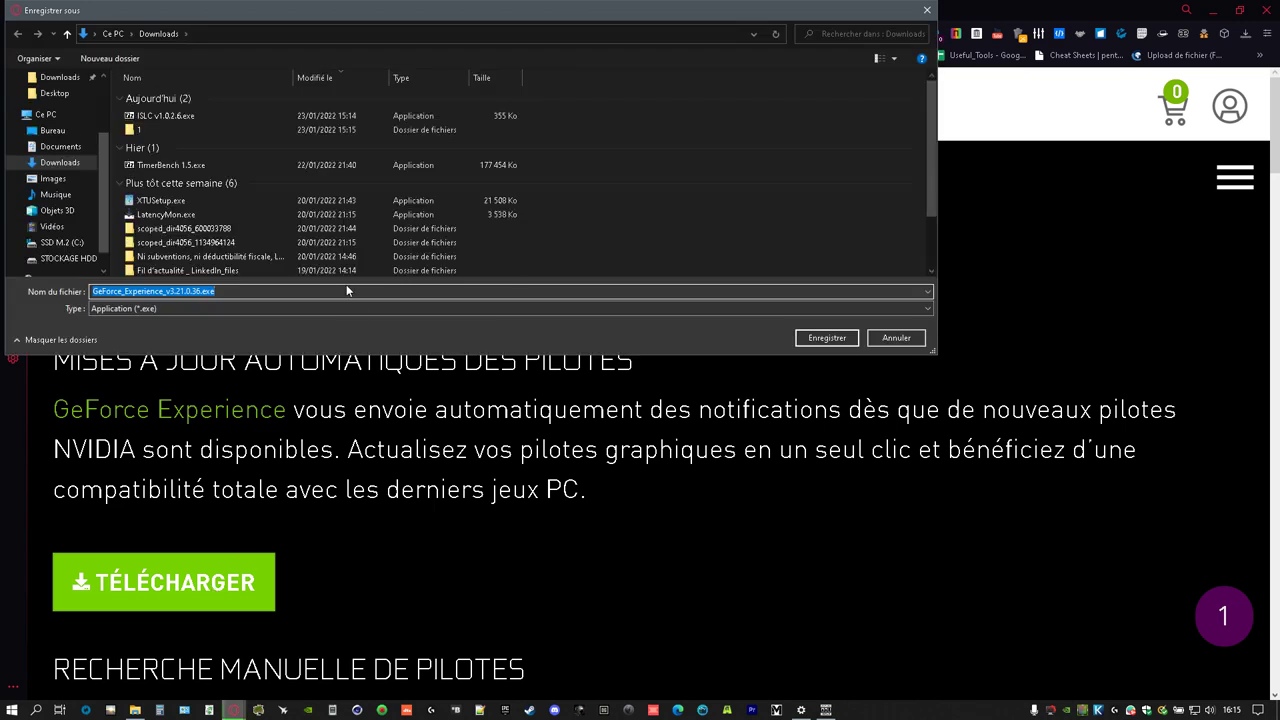
pyautogui.click(890, 340)
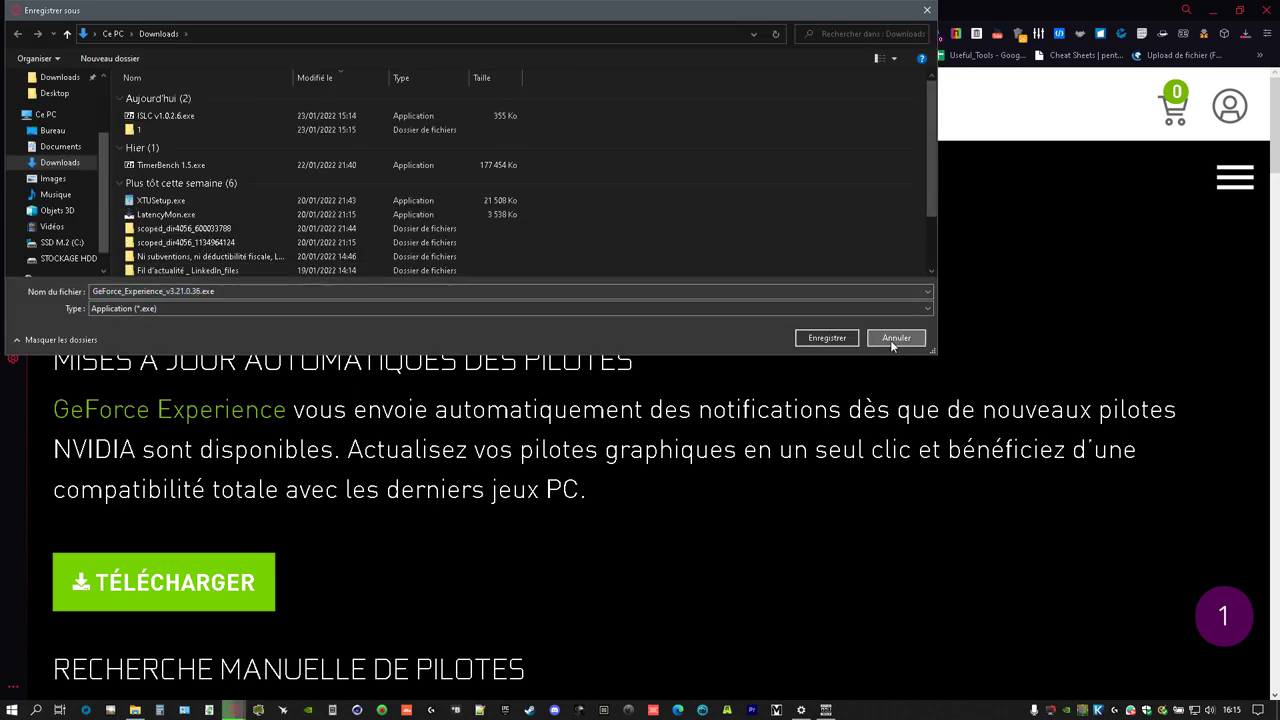
pyautogui.scroll(-6, 455, 408)
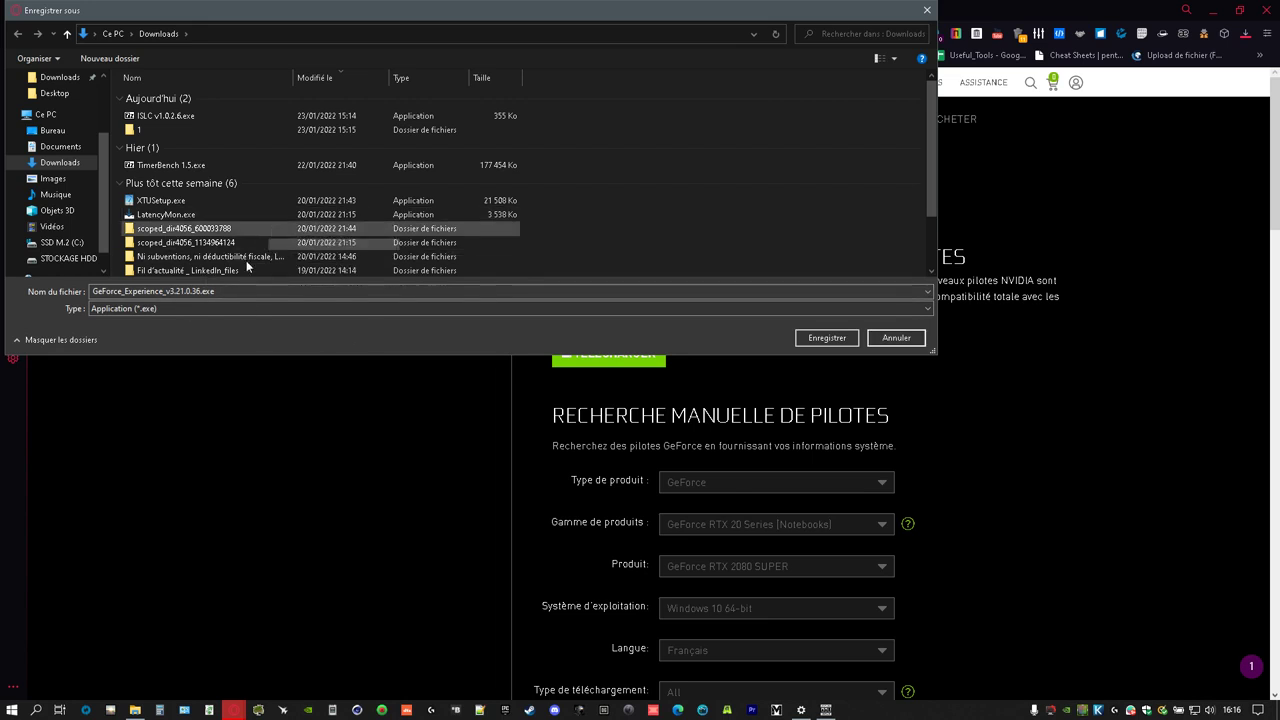
pyautogui.click(827, 338)
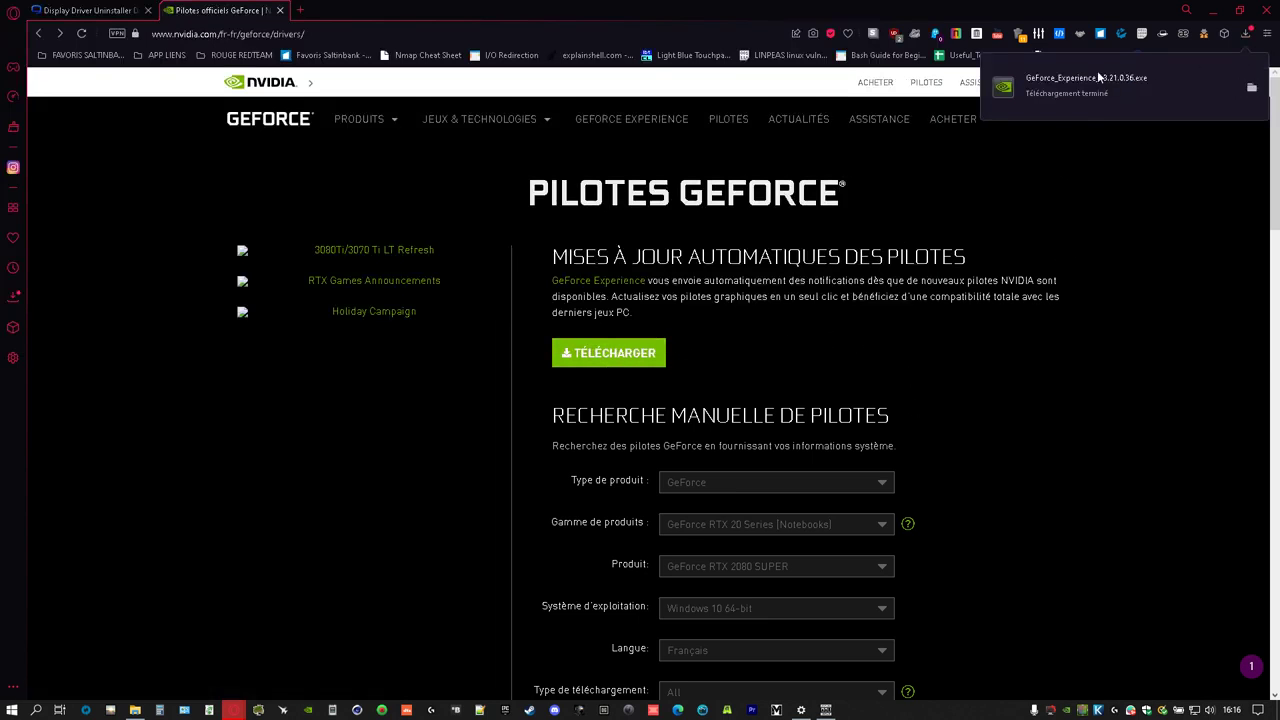
# Step: Set the manual driver search to product type GeForce, series GeForce RTX 20 Series (Notebooks) and product GeForce RTX 2060
pyautogui.scroll(-2, 901, 334)
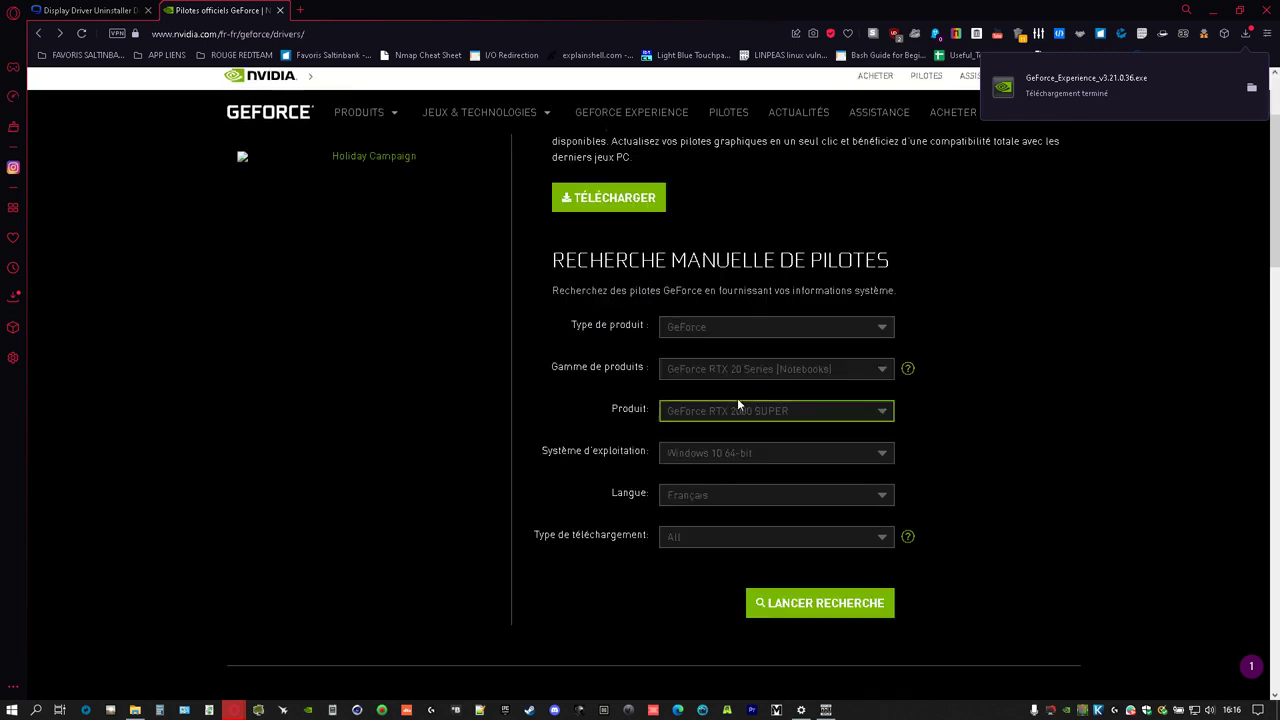
pyautogui.click(757, 337)
pyautogui.click(700, 330)
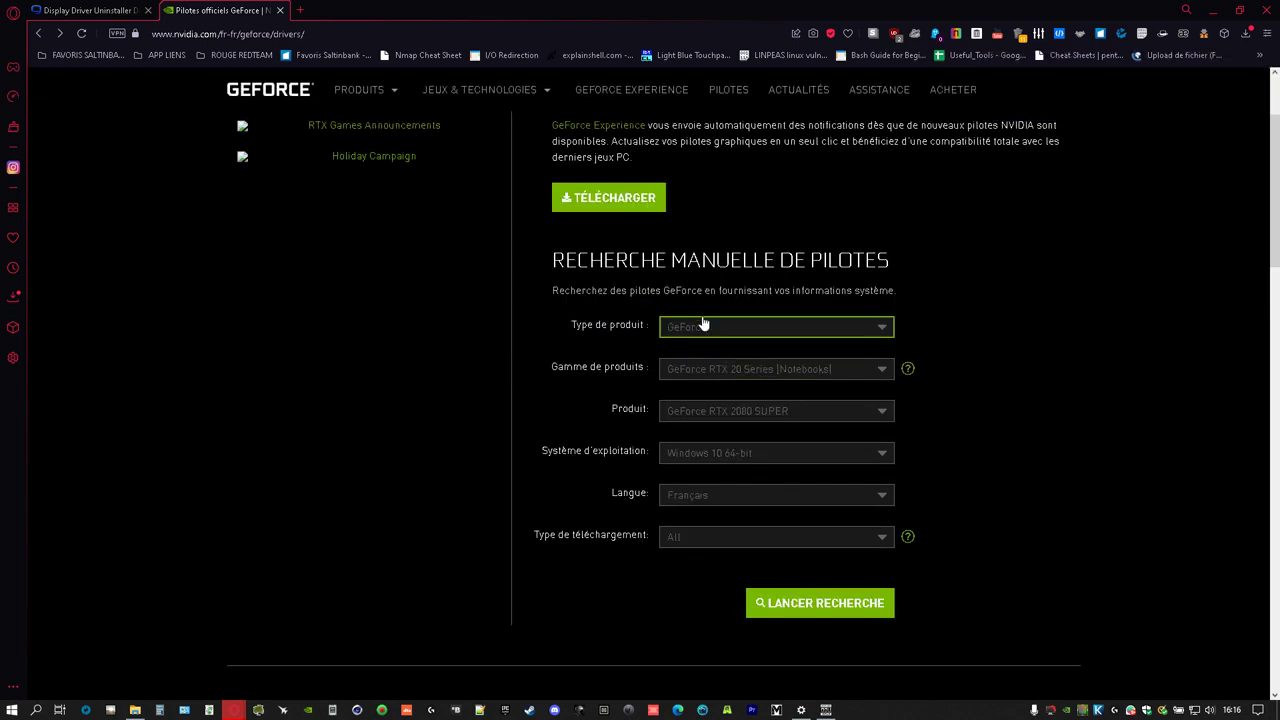
pyautogui.click(737, 369)
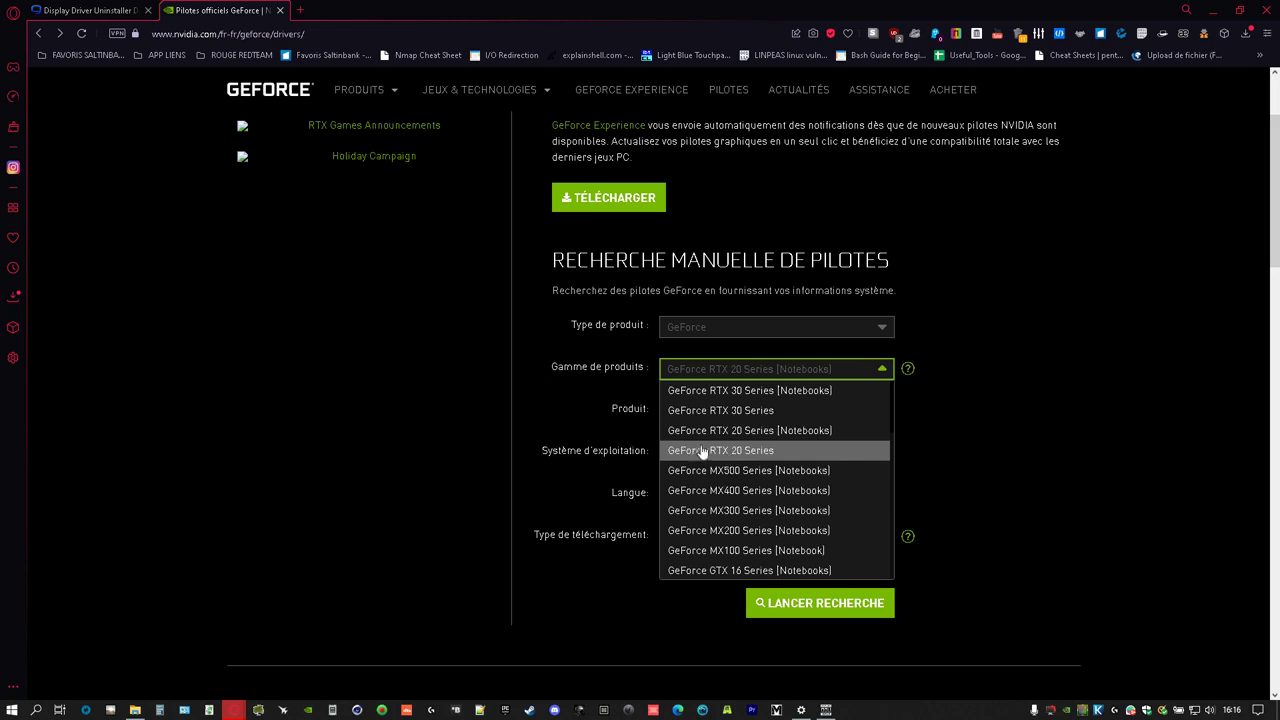
pyautogui.click(719, 433)
pyautogui.click(746, 415)
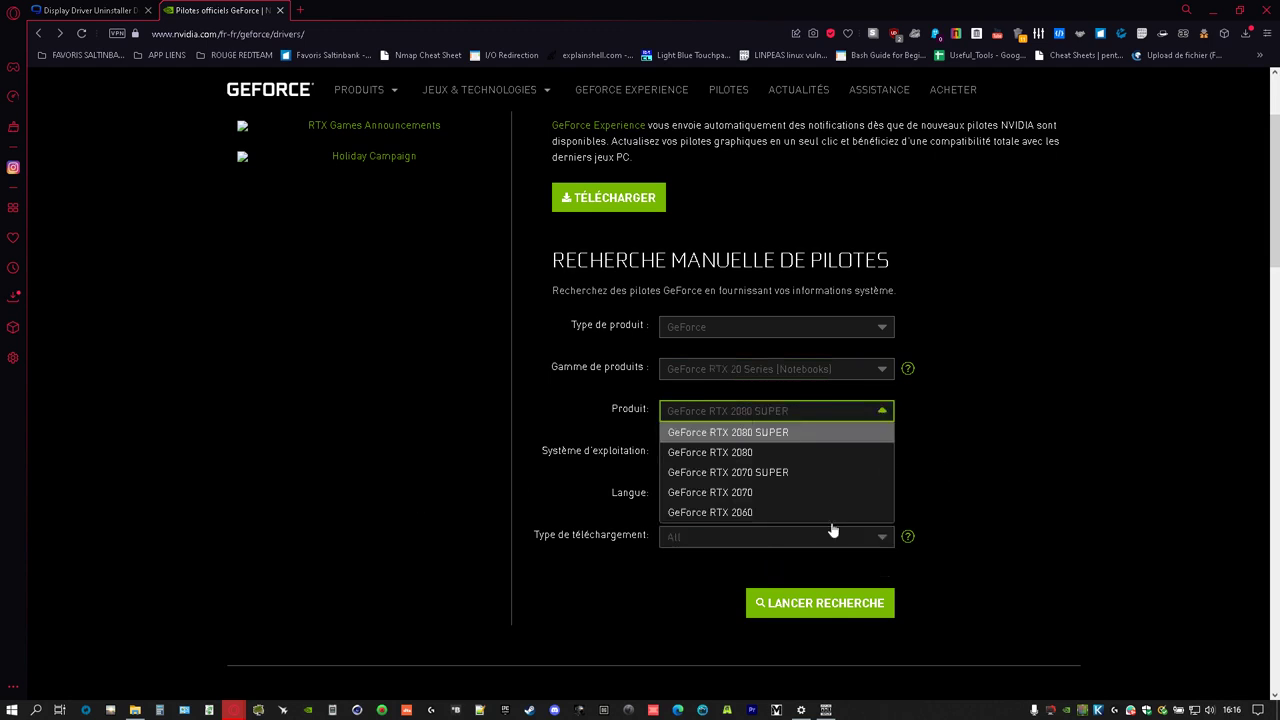
pyautogui.click(755, 514)
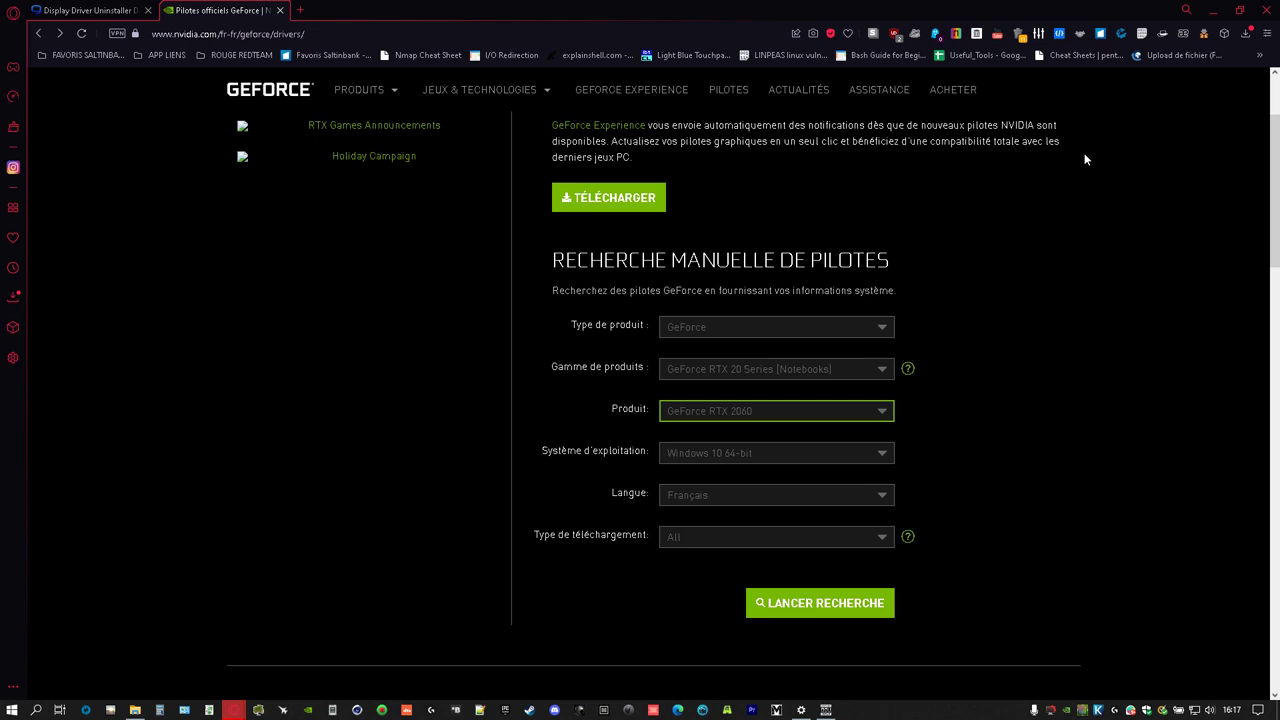
# Step: Close the browser and open the Récupération page under Mise à jour et sécurité in Windows Settings
pyautogui.click(1264, 10)
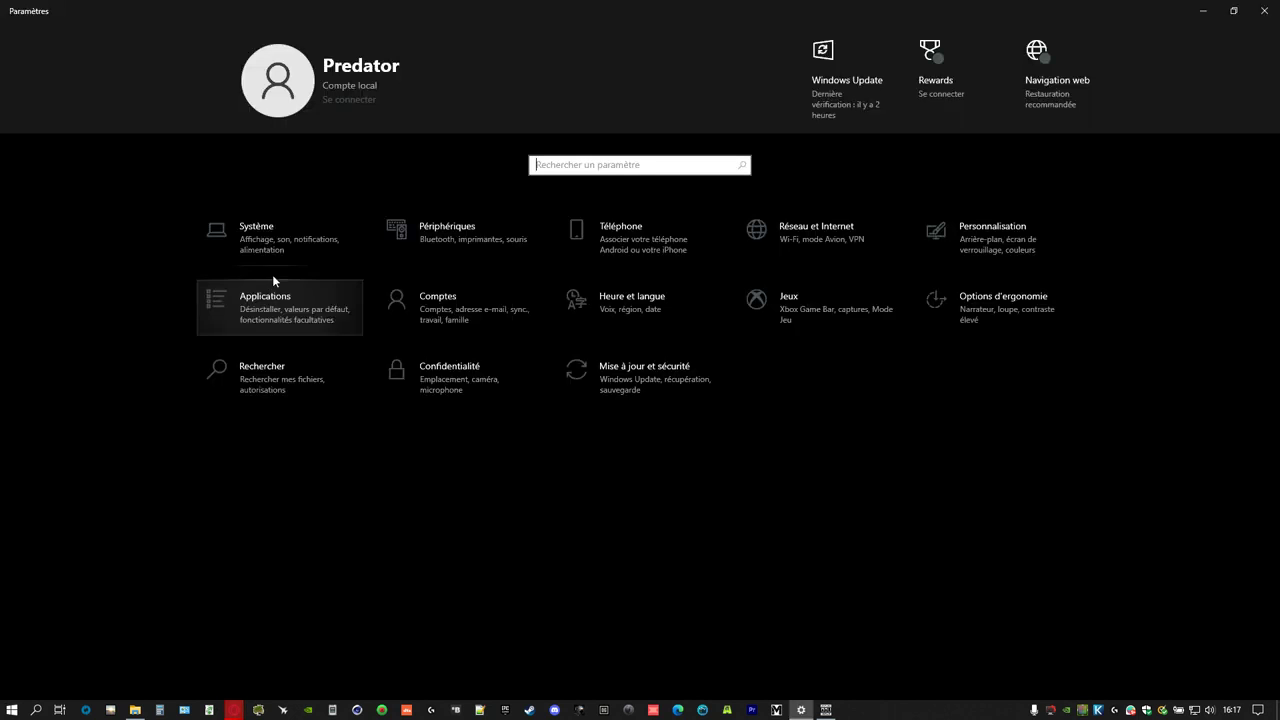
pyautogui.click(648, 395)
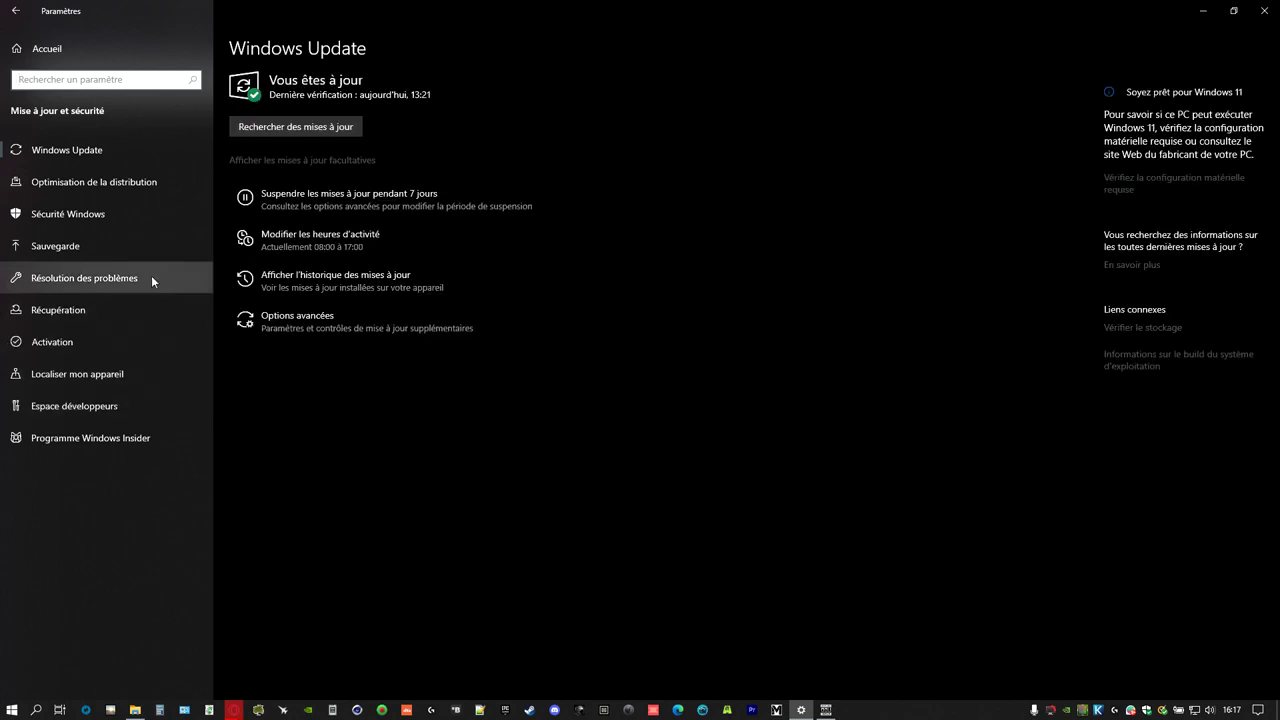
pyautogui.click(151, 275)
pyautogui.click(92, 314)
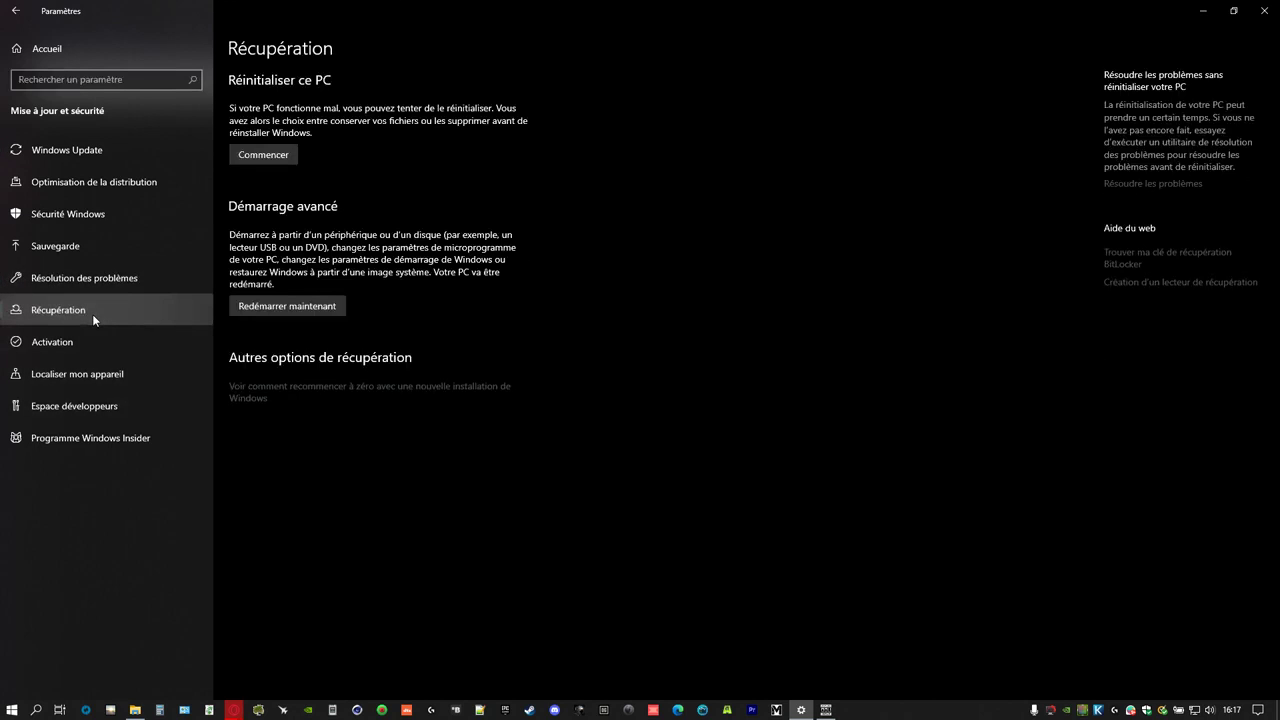